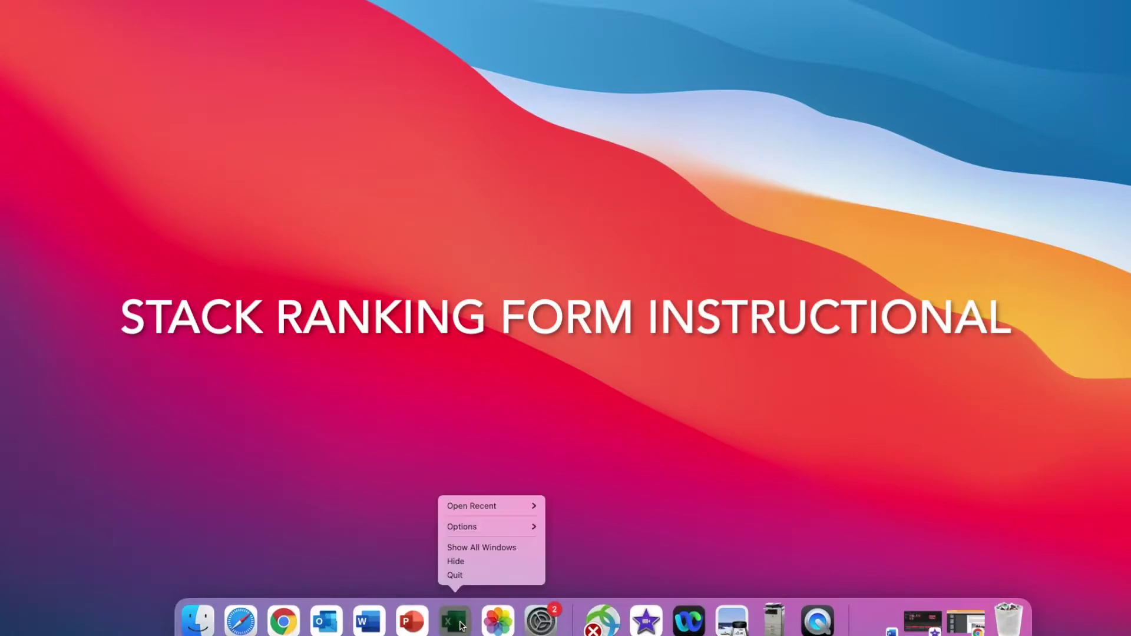
# Open the Salary Pool Calculator 2022 workbook from recent files and enable its macros.
pyautogui.moveTo(483, 502)
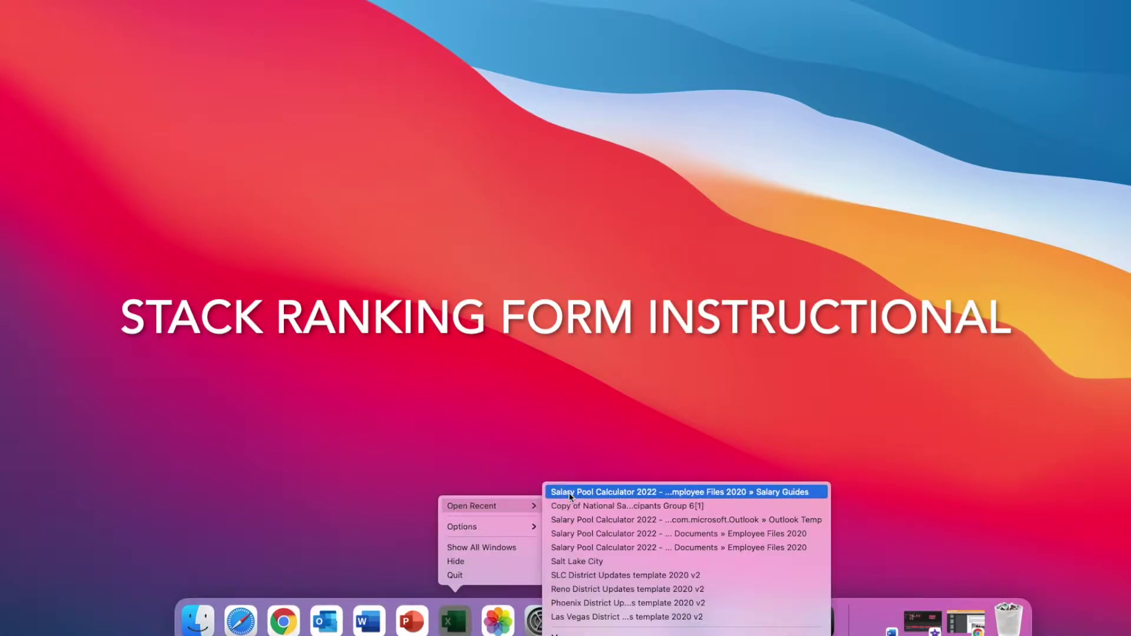
pyautogui.click(571, 493)
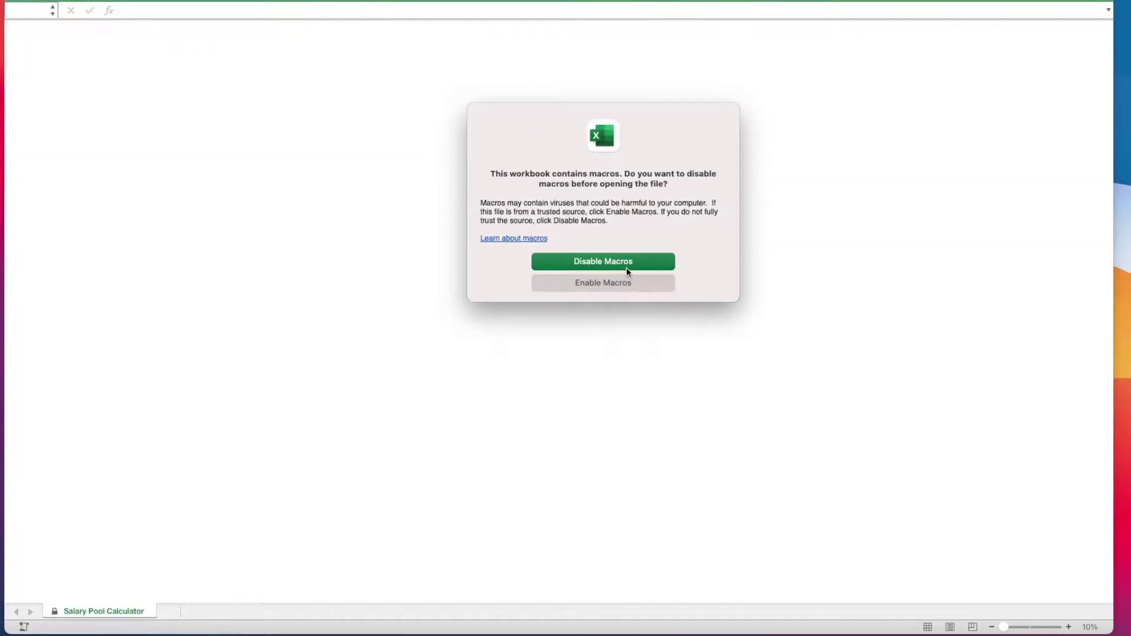
pyautogui.click(611, 282)
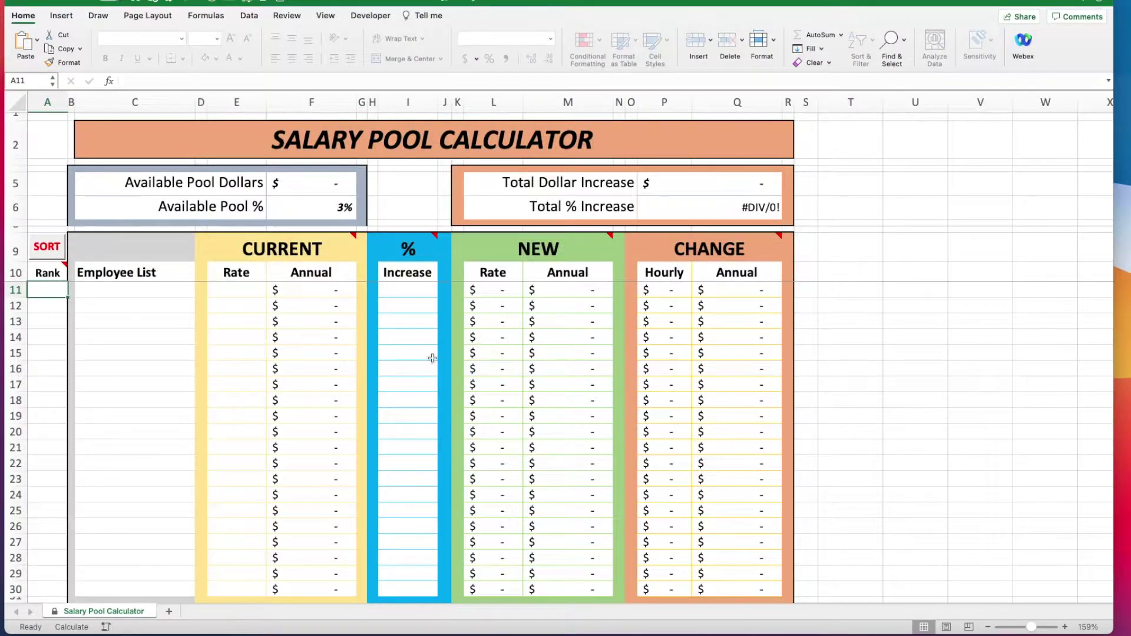
# Enter the nine employee names down C11:C19.
pyautogui.click(114, 290)
pyautogui.press('Return')
pyautogui.press('Return')
pyautogui.press('Return')
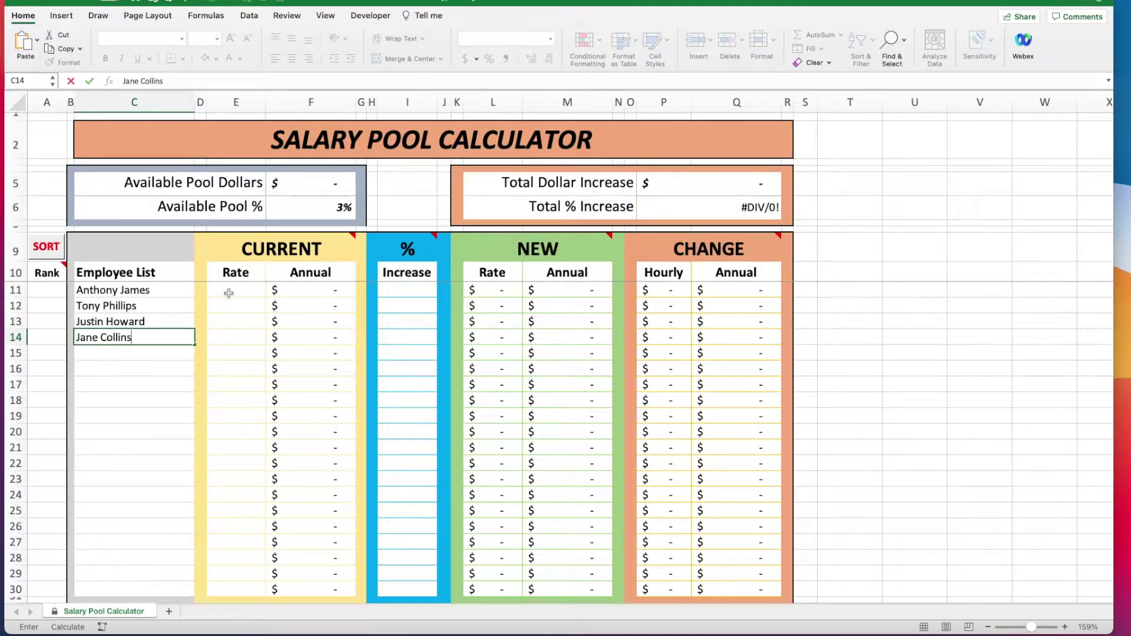
pyautogui.press('Return')
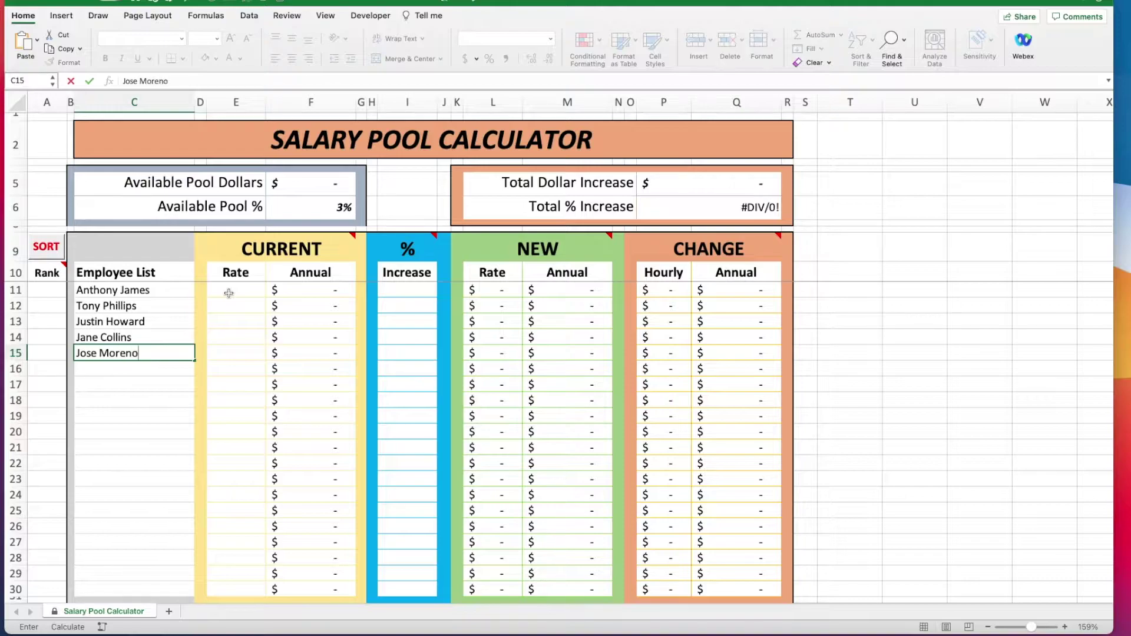
pyautogui.press('Return')
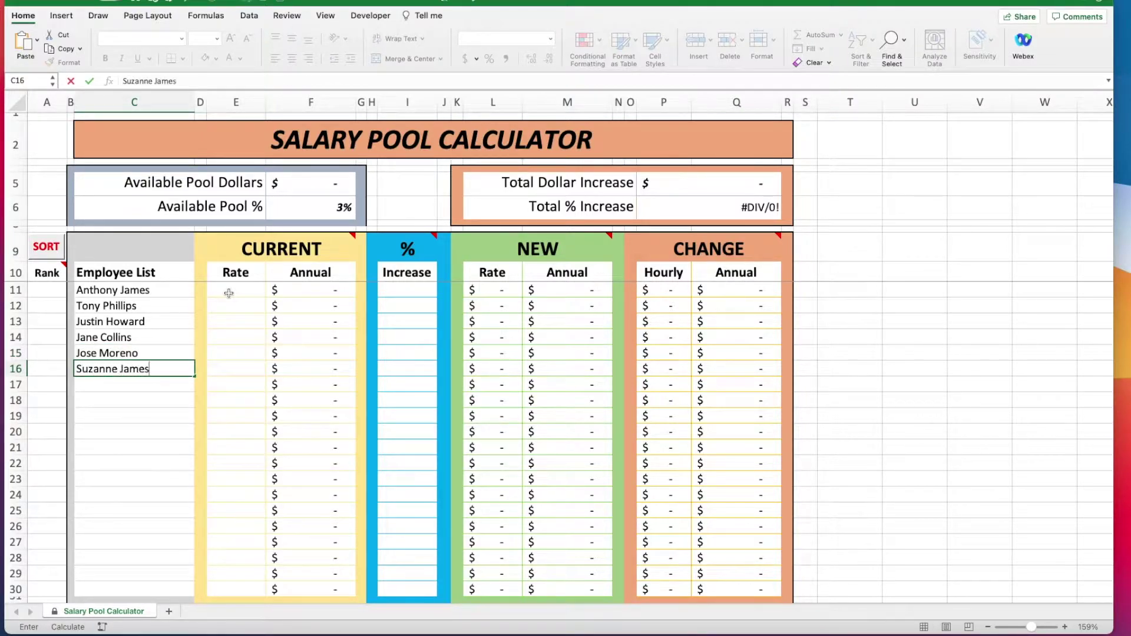
pyautogui.press('Return')
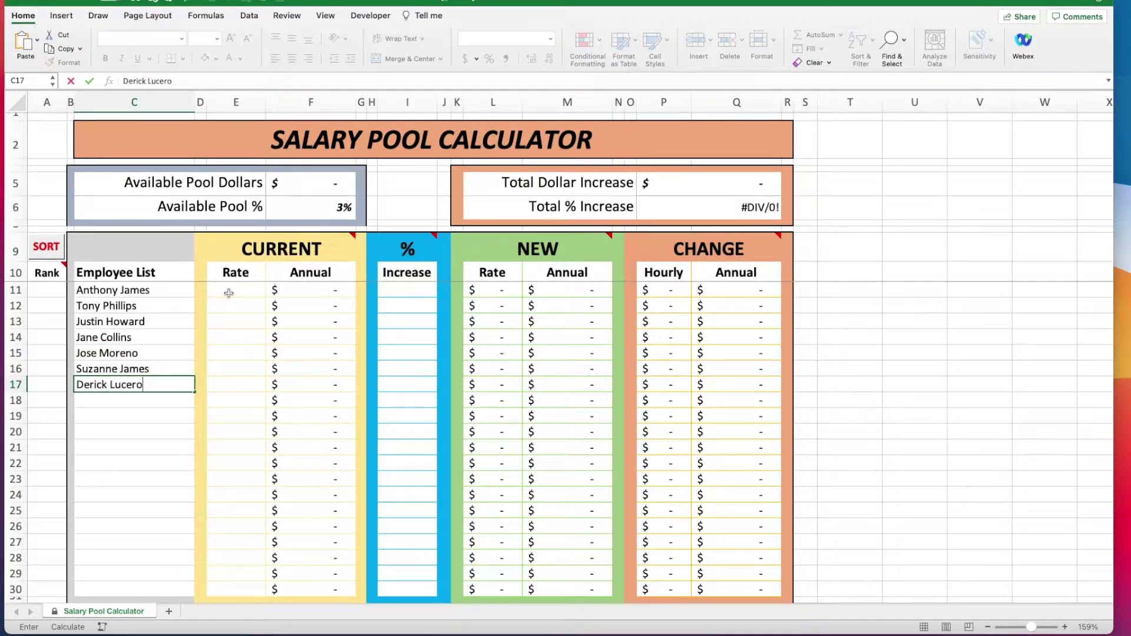
pyautogui.press('Return')
pyautogui.press('Return')
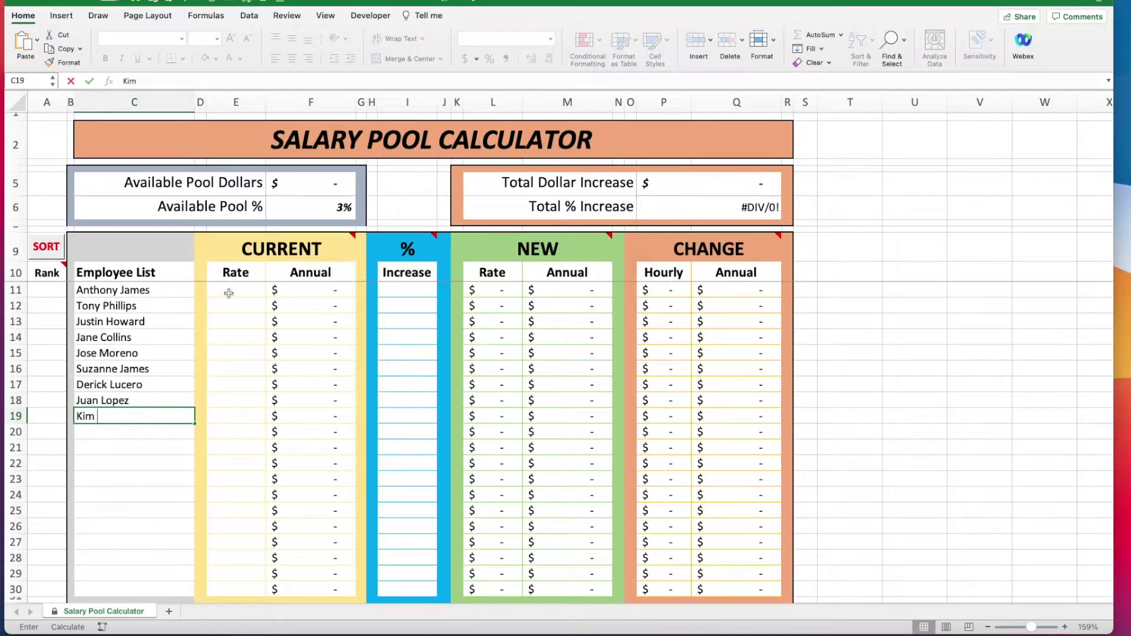
pyautogui.press('Return')
# Enter annual salaries such as 33,696, 38,418, 35,984, 40,560, 37,960 and 36,400.
pyautogui.write('6')
pyautogui.press('Return')
pyautogui.write('33,')
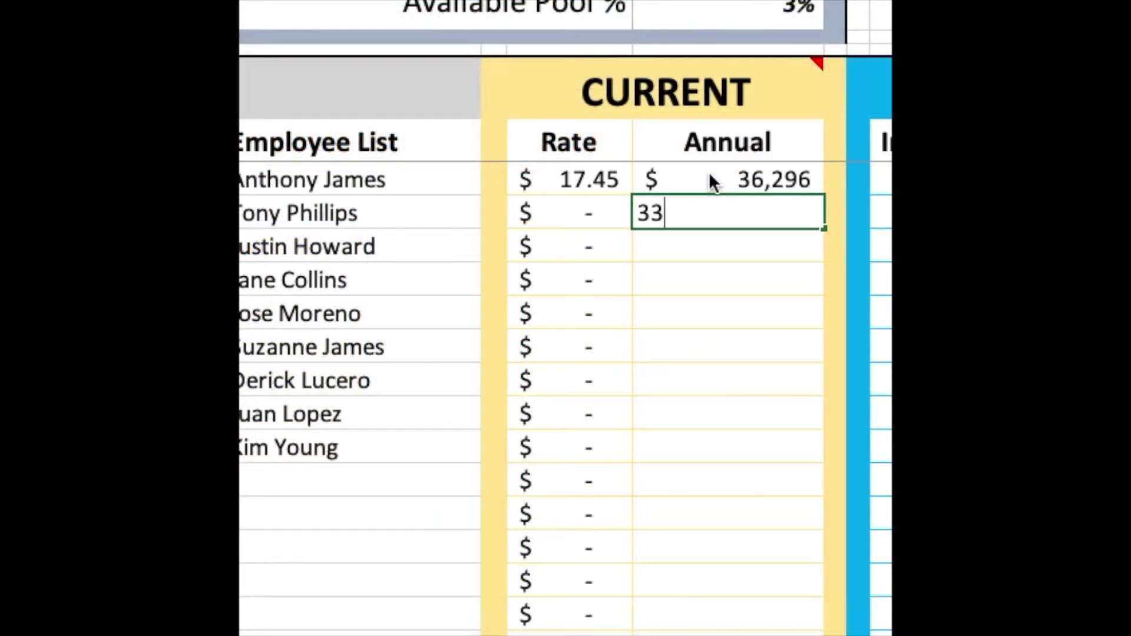
pyautogui.write('696')
pyautogui.press('Return')
pyautogui.write('38,418')
pyautogui.press('Return')
pyautogui.write('35,984')
pyautogui.press('Return')
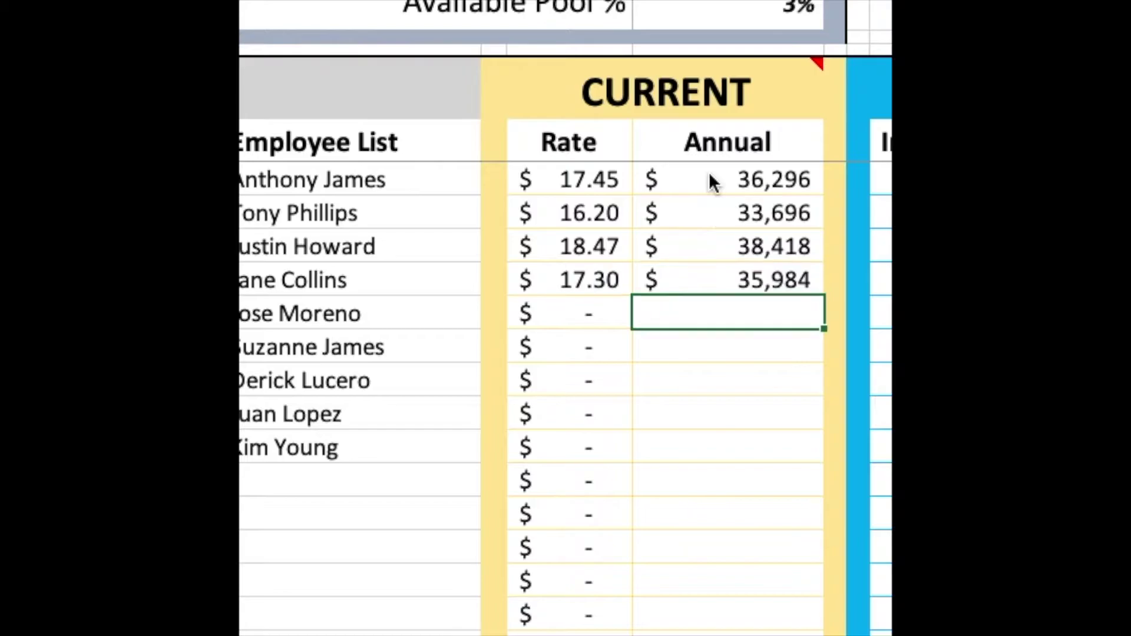
pyautogui.write('40560')
pyautogui.press('Return')
pyautogui.write('40560')
pyautogui.press('Return')
pyautogui.write('37960')
pyautogui.press('Return')
pyautogui.write('36')
pyautogui.write('400')
pyautogui.press('Return')
pyautogui.write('34,840')
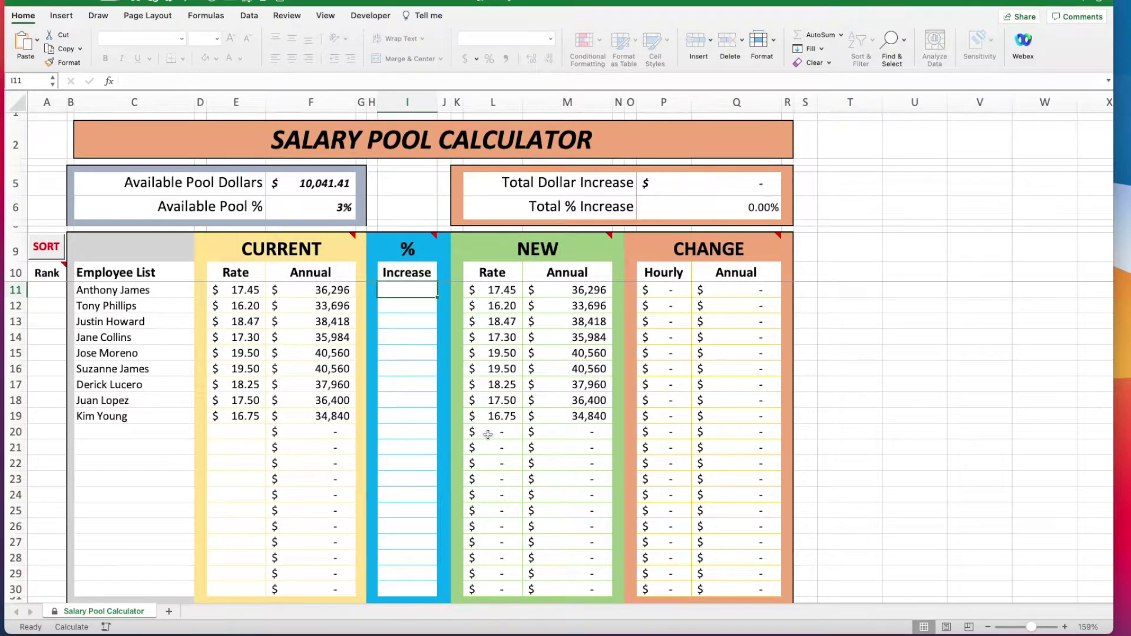
# Give every employee a 3% increase in the Increase column.
pyautogui.write('3%')
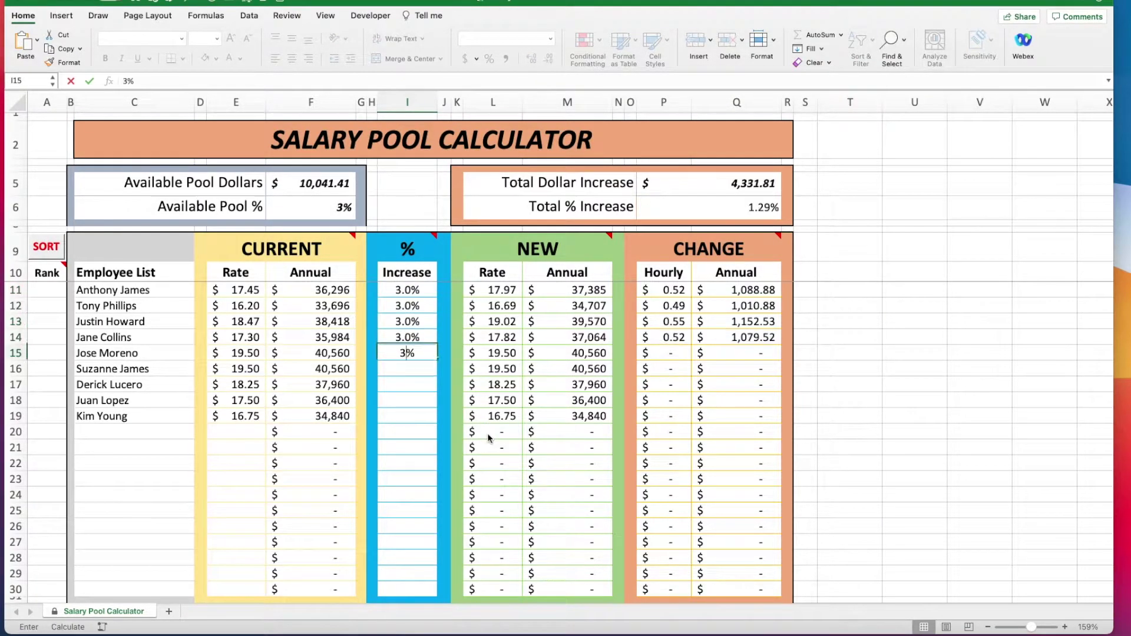
pyautogui.write(' 3% 3% 3% 3% 3% 3%')
pyautogui.press('Return')
pyautogui.write('3%')
pyautogui.press('Return')
pyautogui.write('3%')
pyautogui.press('Return')
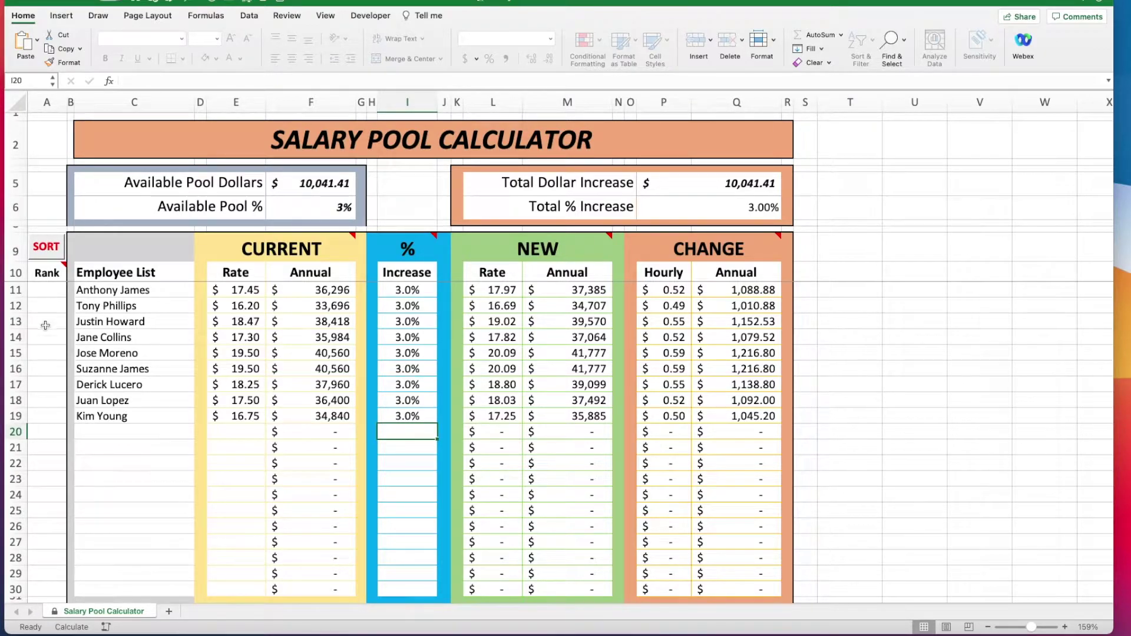
pyautogui.click(46, 352)
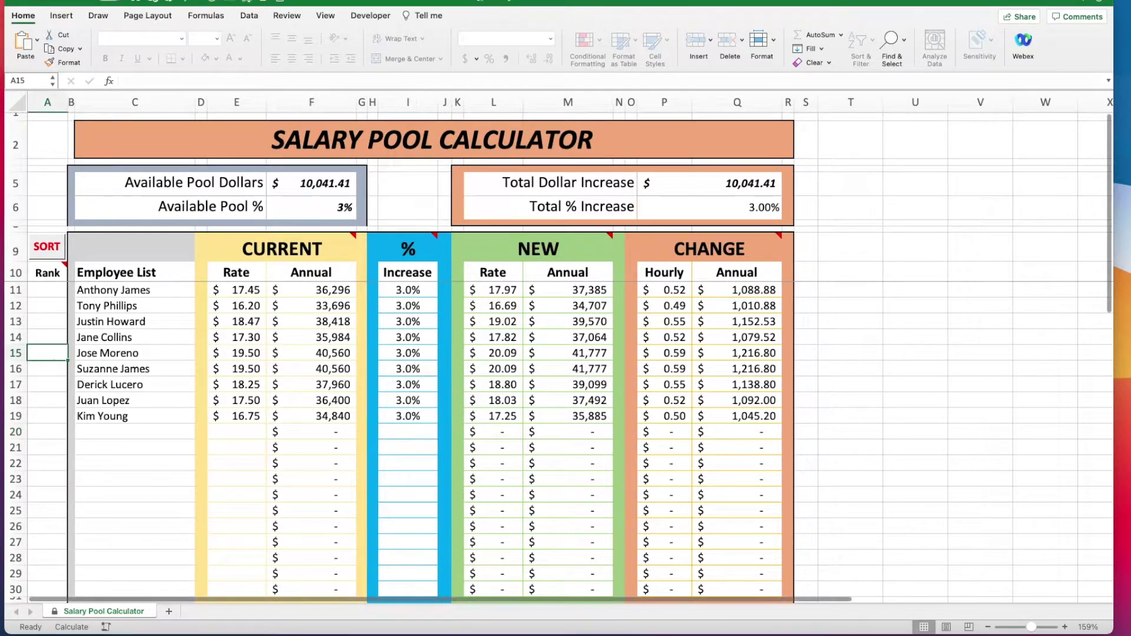
# Assign ranks 1 through 6 in the Rank column beside the chosen employees.
pyautogui.write('1')
pyautogui.click(48, 337)
pyautogui.write('2')
pyautogui.click(47, 400)
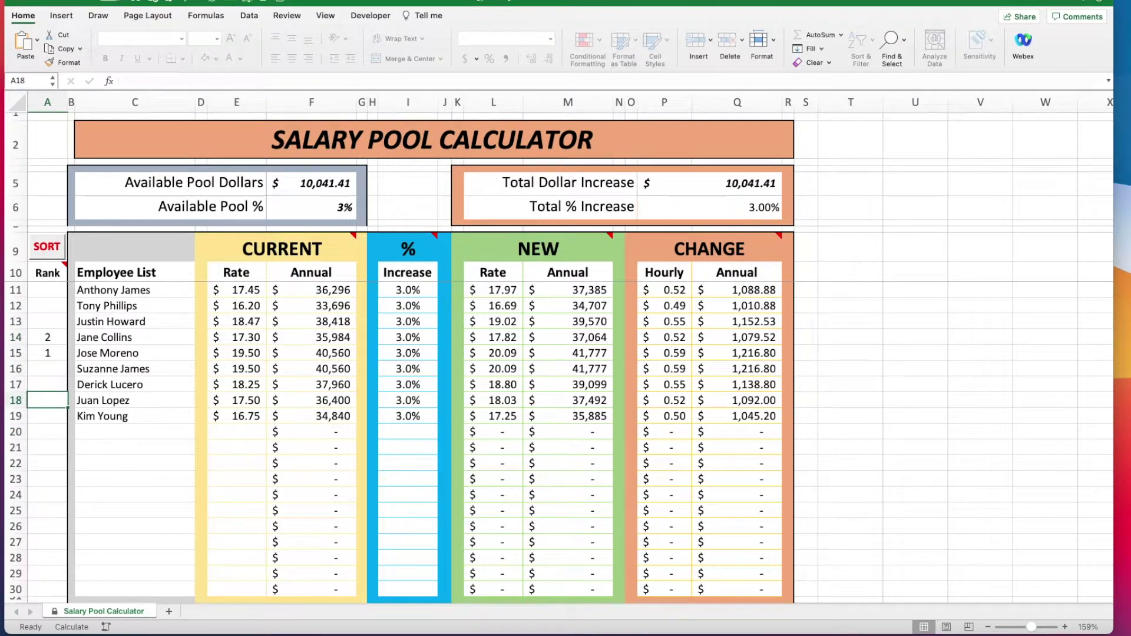
pyautogui.write('3')
pyautogui.press('Return')
pyautogui.write('4')
pyautogui.click(47, 305)
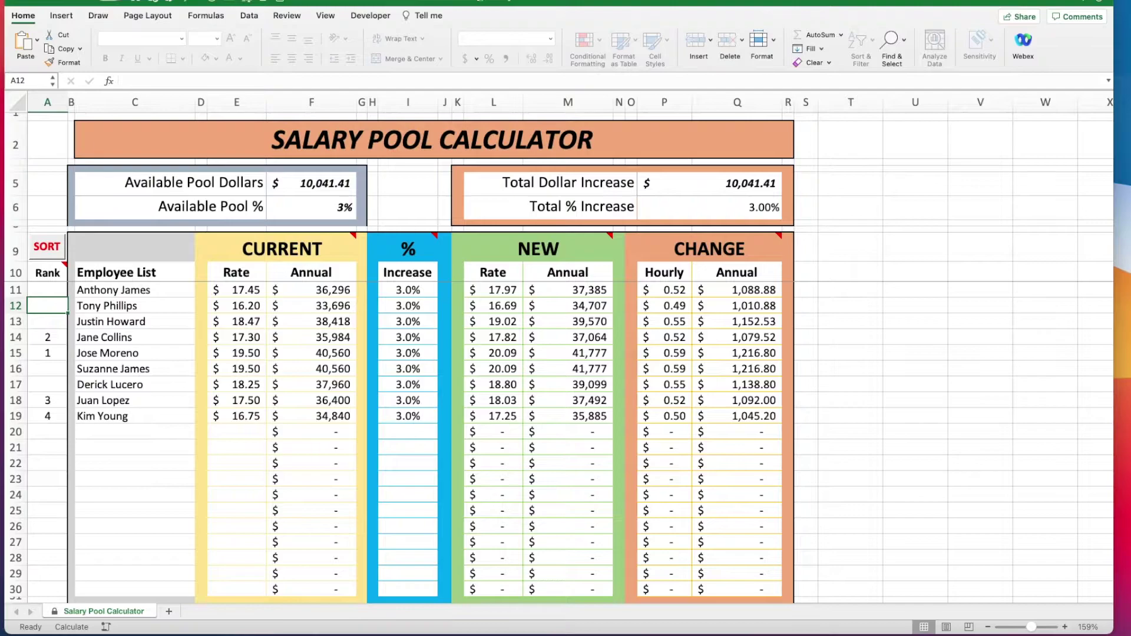
pyautogui.write('5')
pyautogui.click(47, 289)
pyautogui.write('6')
# Assign ranks 7, 8 and 9, then sort the table by rank.
pyautogui.press('Return')
pyautogui.click(47, 368)
pyautogui.write('7')
pyautogui.press('Return')
pyautogui.write('8')
pyautogui.press('Return')
pyautogui.click(47, 321)
pyautogui.write('9')
pyautogui.press('Return')
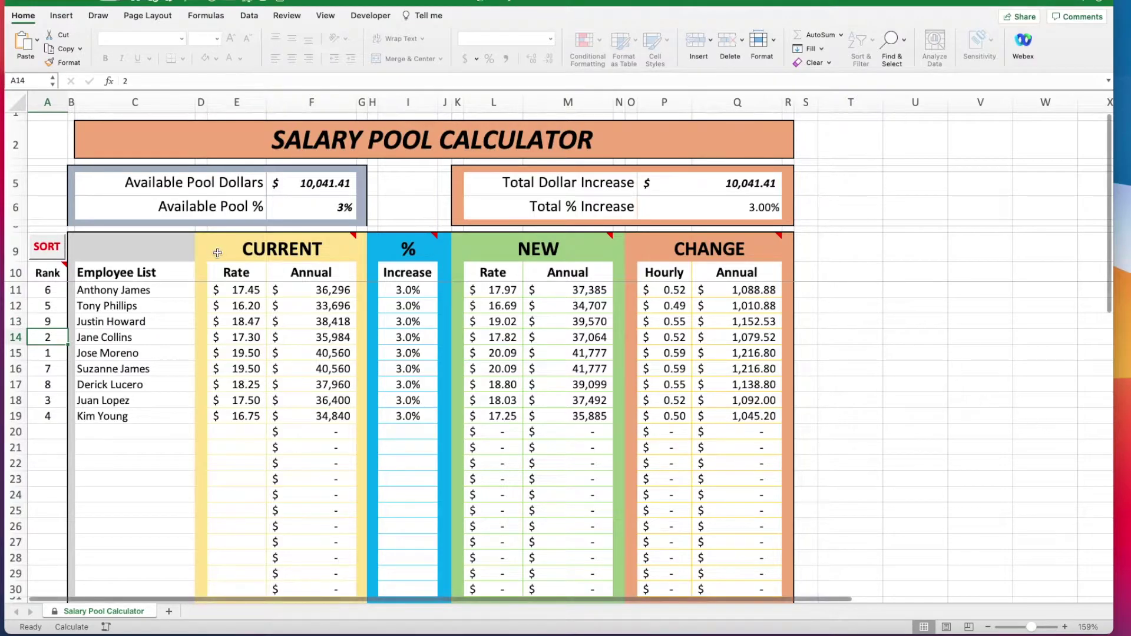
pyautogui.click(48, 252)
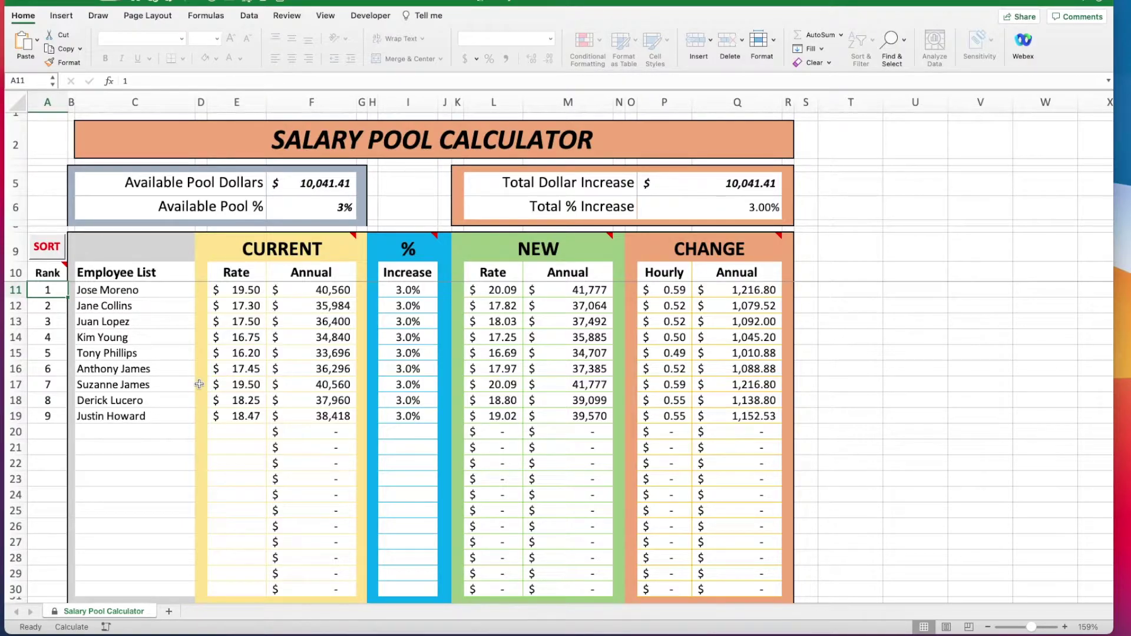
pyautogui.scroll(-1, 199, 384)
# Change the rank in A16 to 3.5 and re-sort the table.
pyautogui.scroll(1, 207, 382)
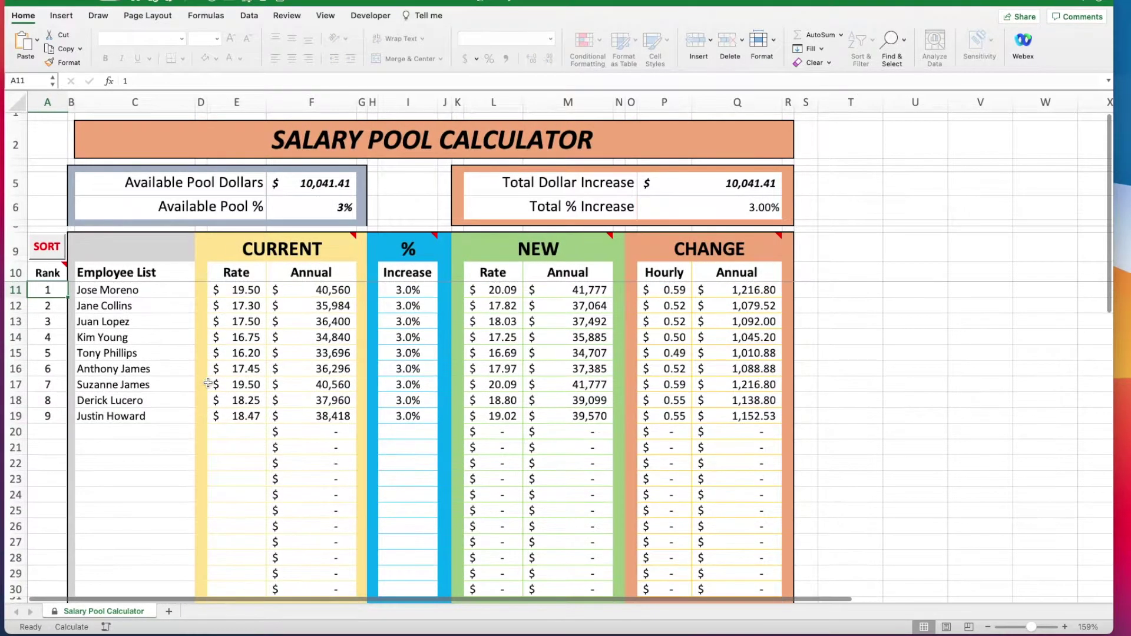
pyautogui.press('Down')
pyautogui.press('Down')
pyautogui.press('Down')
pyautogui.press('Down')
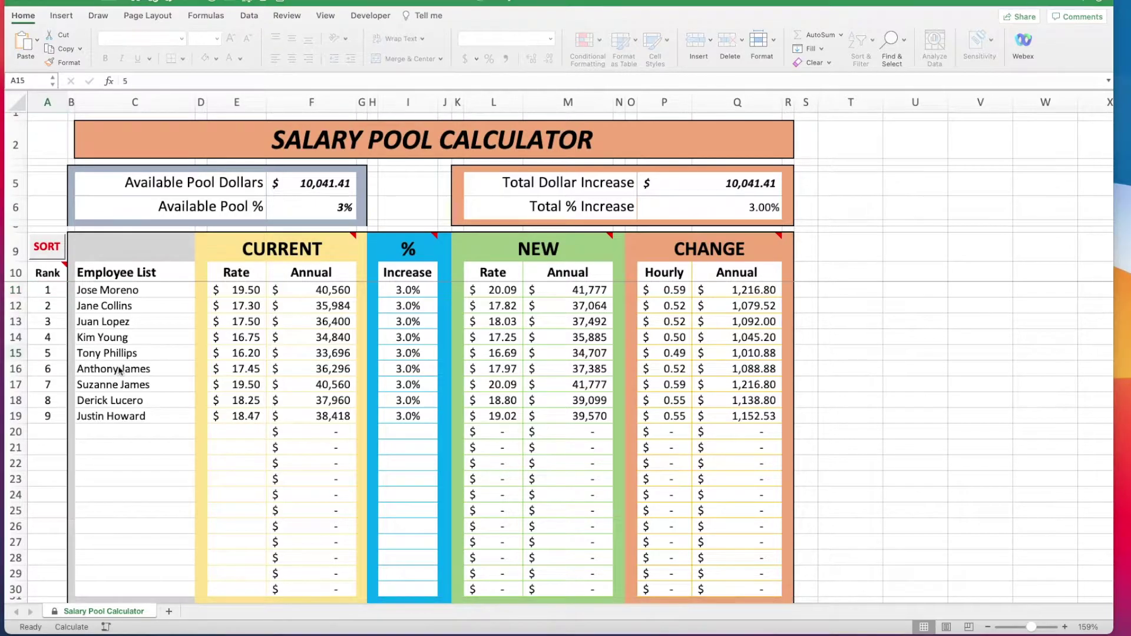
pyautogui.click(39, 371)
pyautogui.write('3.5')
pyautogui.press('Return')
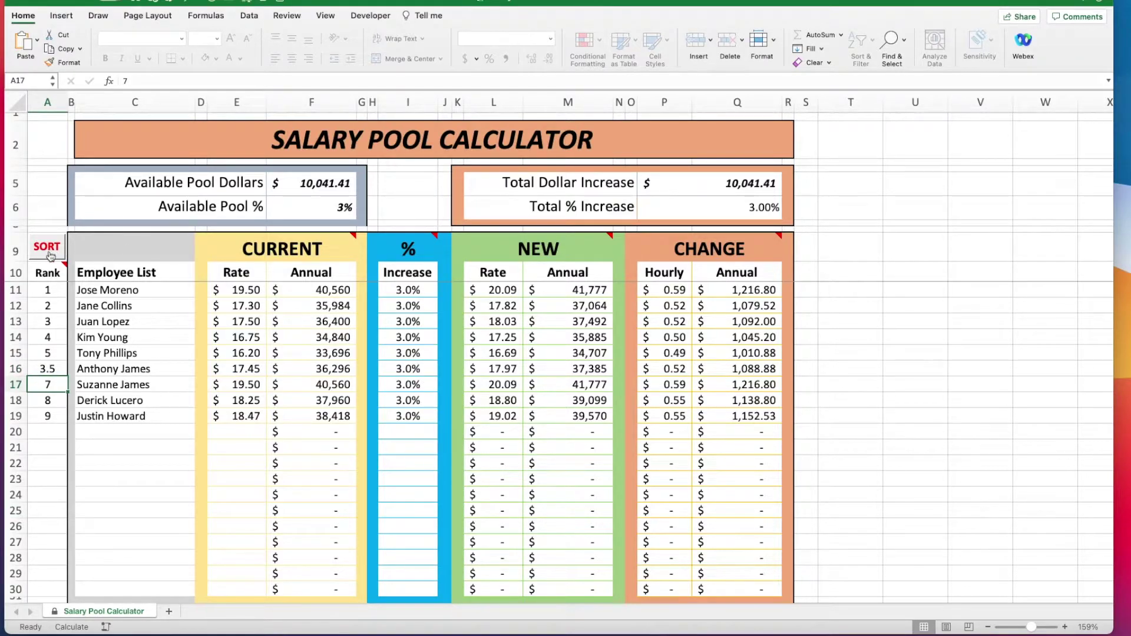
pyautogui.click(48, 255)
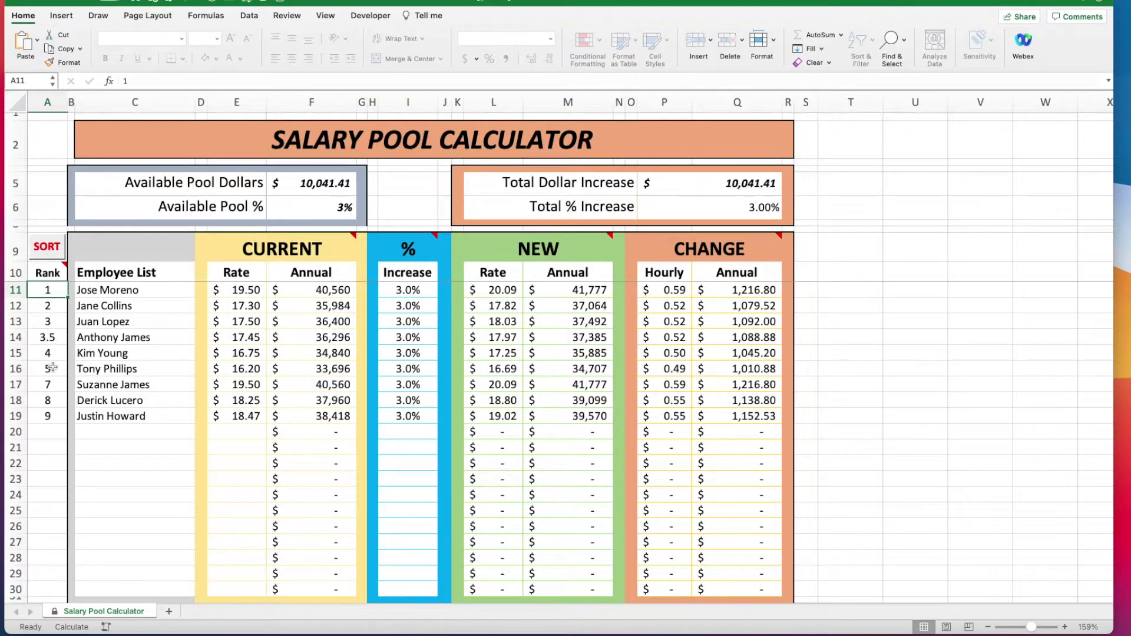
# Change the rank in A17 to 1.2 and re-sort by rank.
pyautogui.click(50, 386)
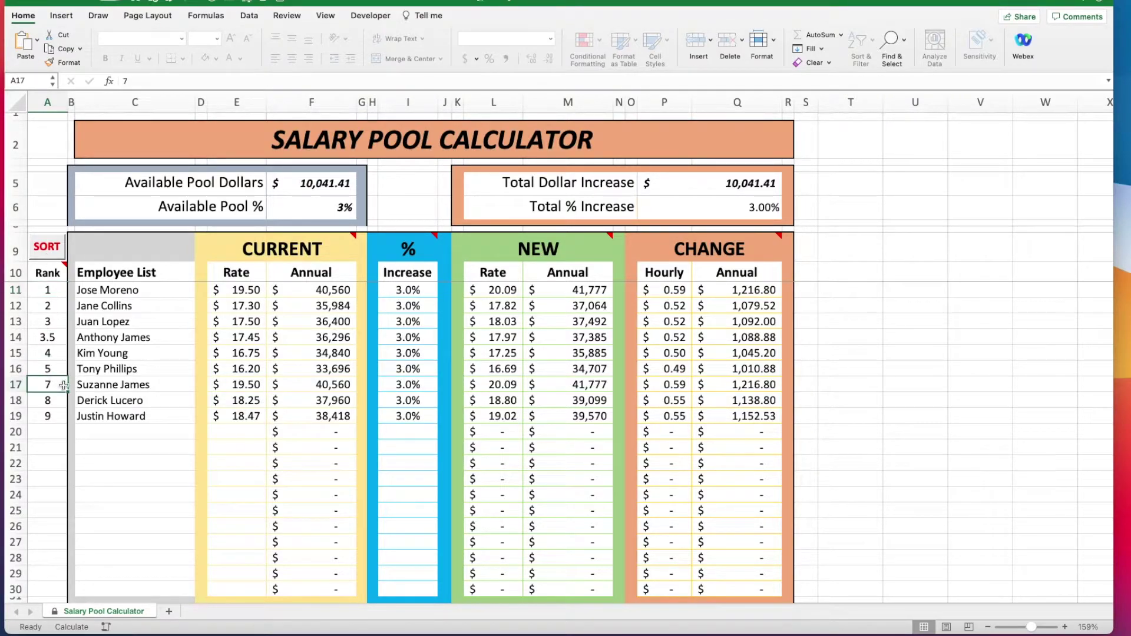
pyautogui.write('1.2')
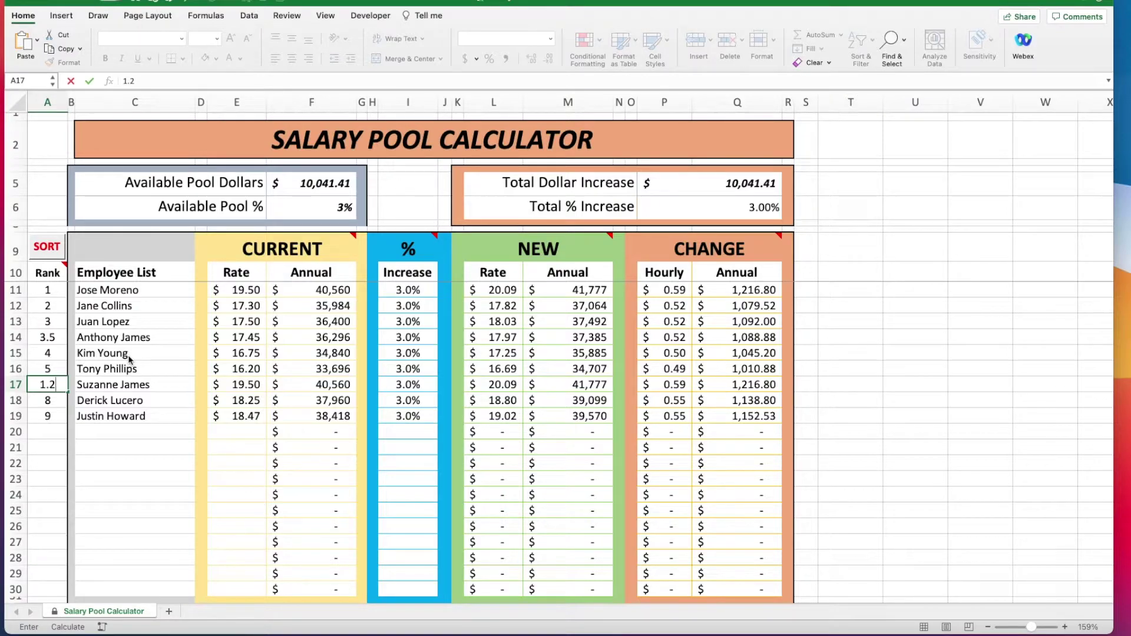
pyautogui.press('Return')
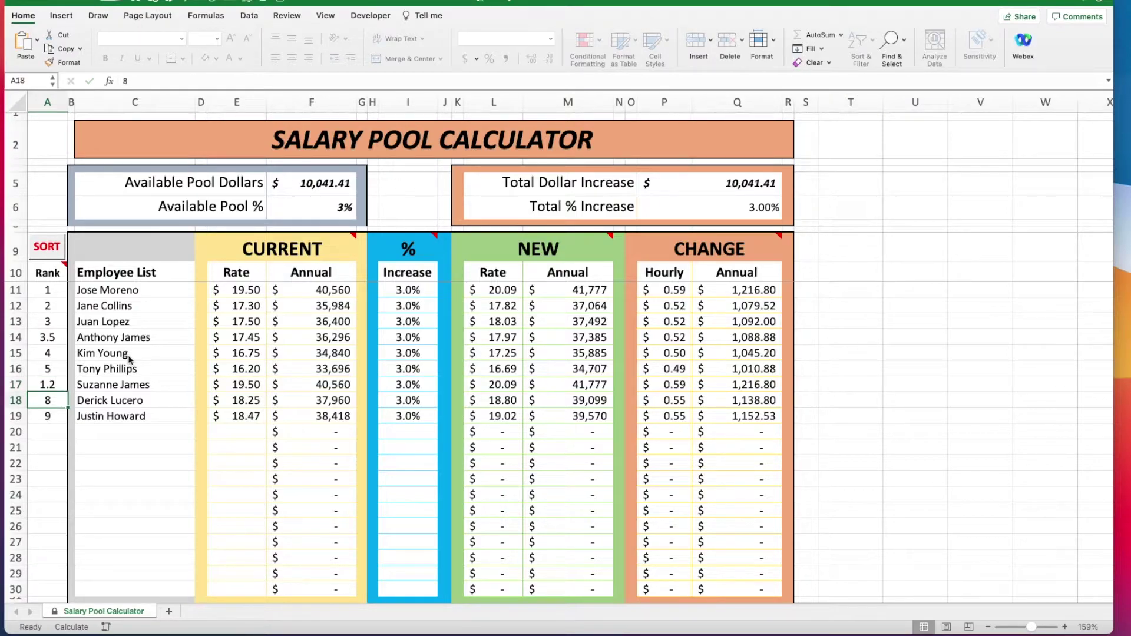
pyautogui.click(53, 259)
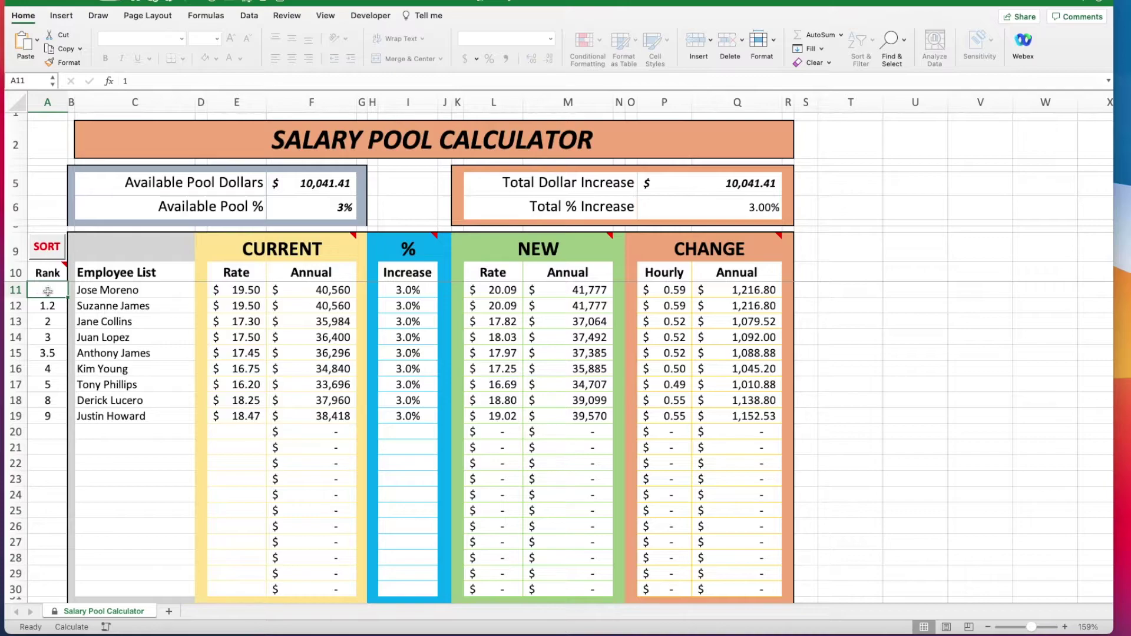
# Rerank the first employee to 5.1 and re-sort the table.
pyautogui.write('5.1')
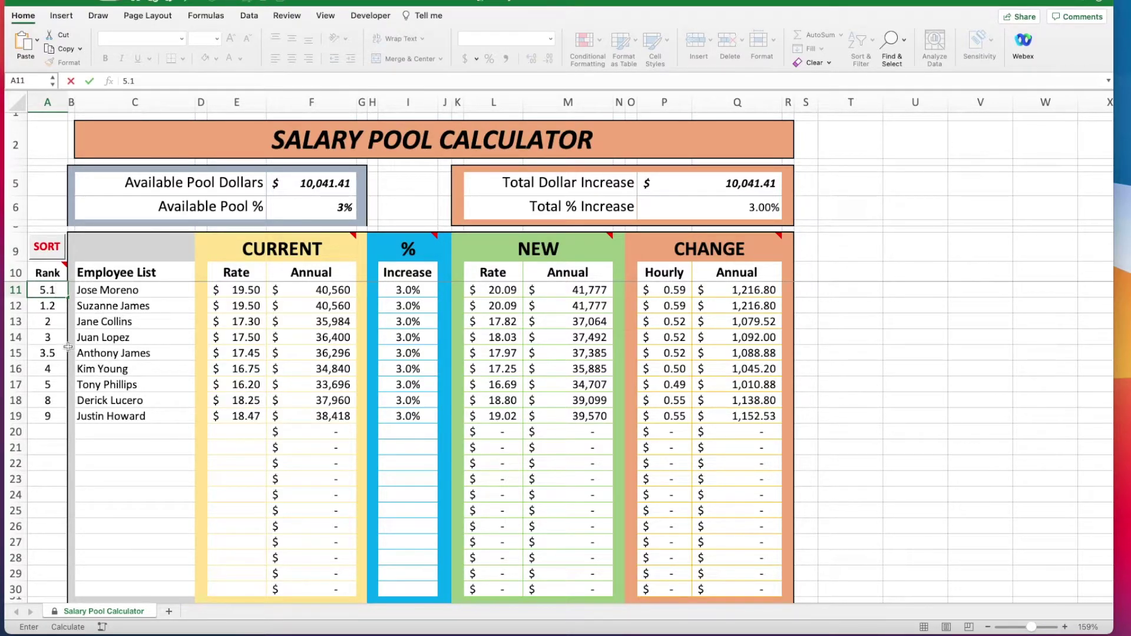
pyautogui.click(52, 337)
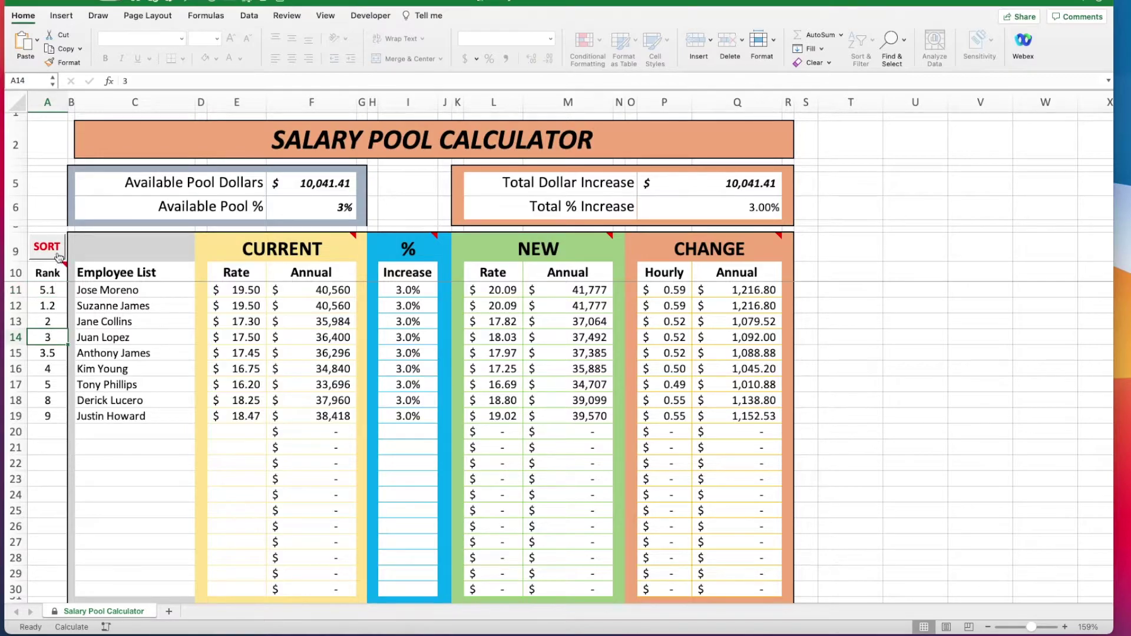
pyautogui.click(58, 255)
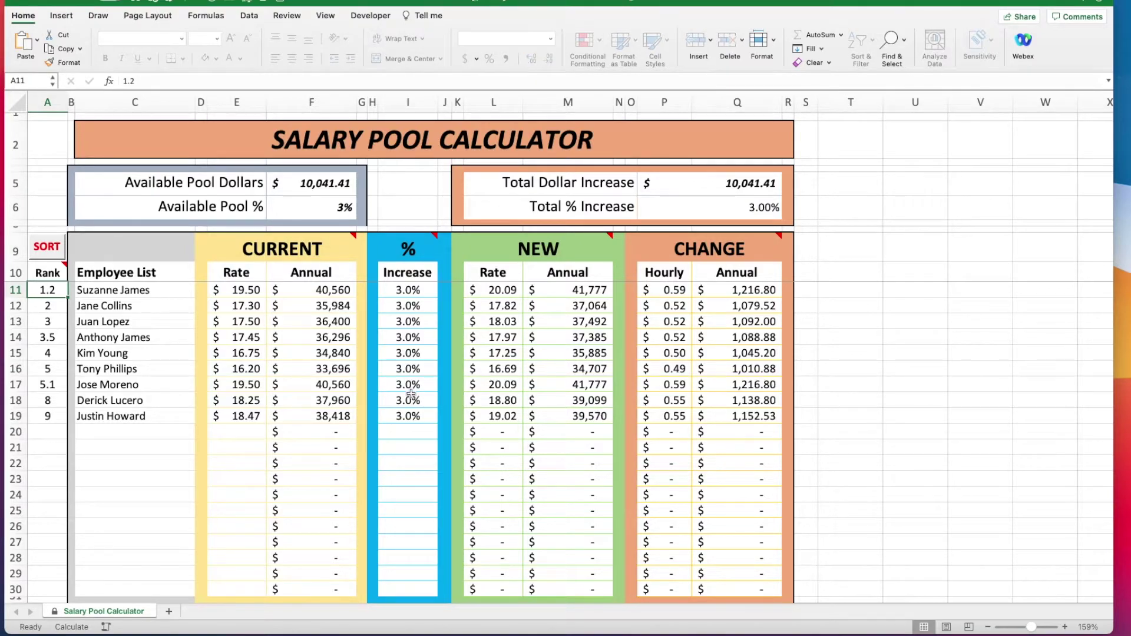
# Rerank the last employee in A19 to 0.5 and re-sort by rank.
pyautogui.click(57, 417)
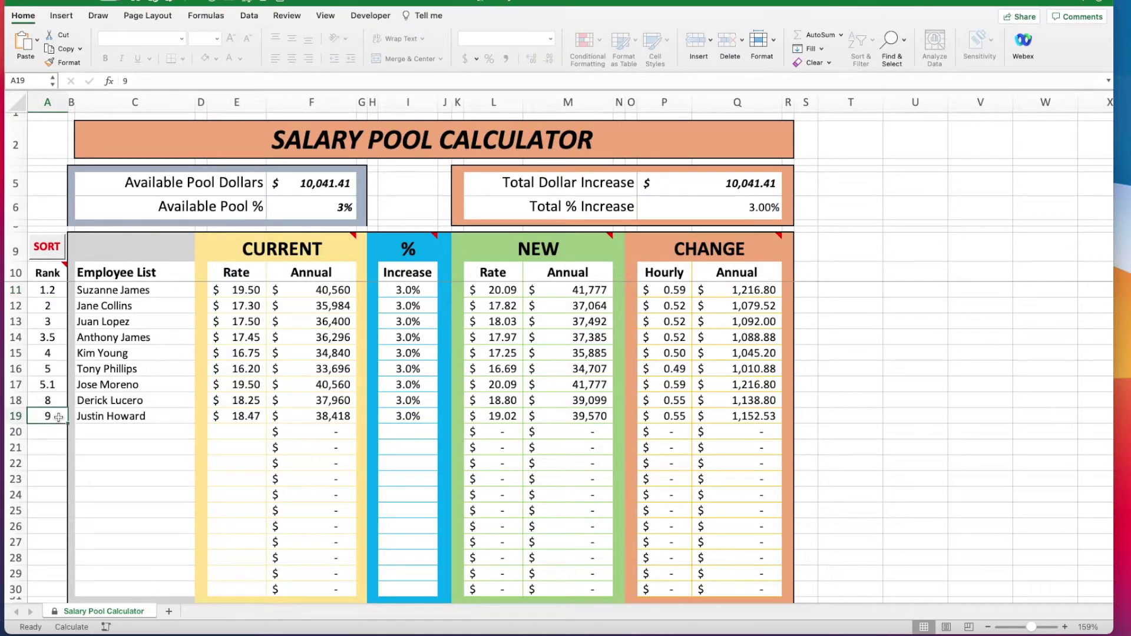
pyautogui.write('.5')
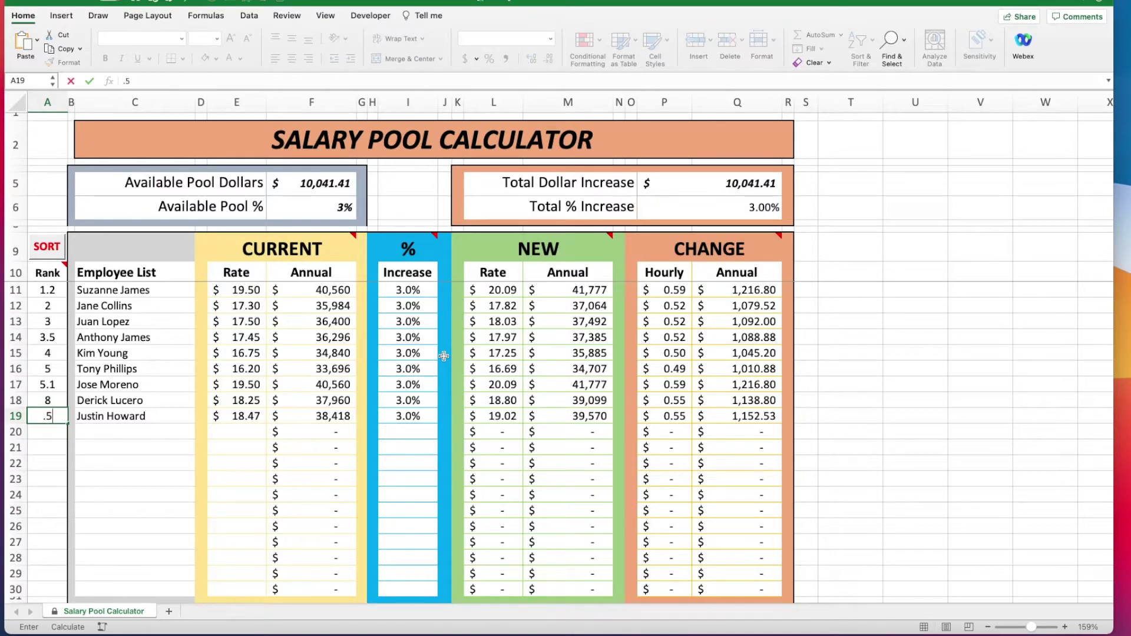
pyautogui.press('Return')
pyautogui.click(145, 453)
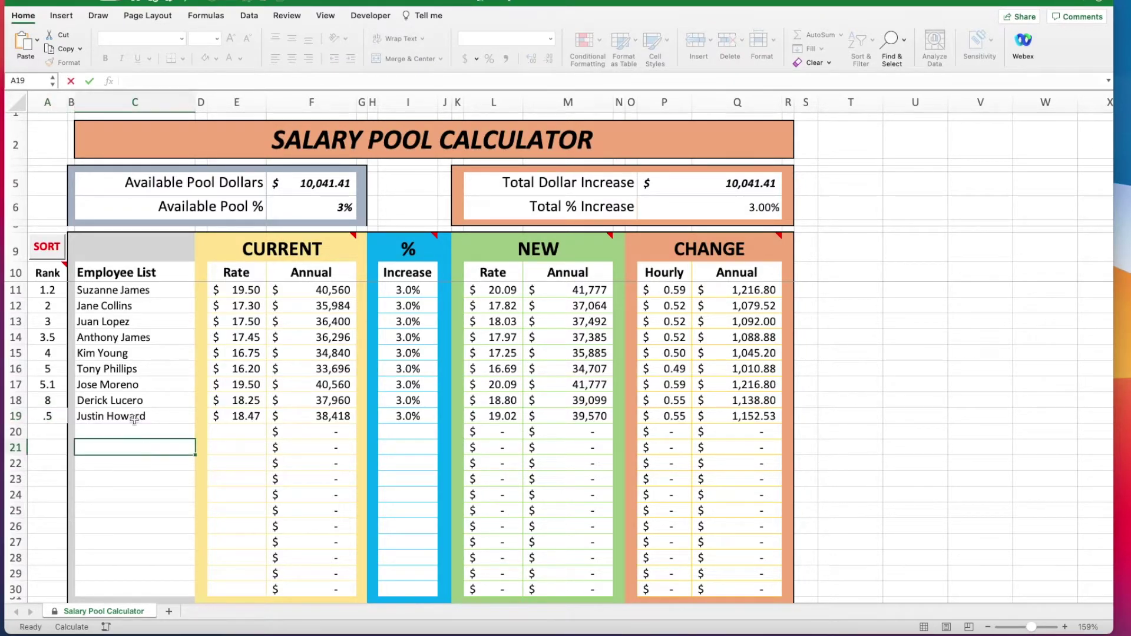
pyautogui.click(51, 252)
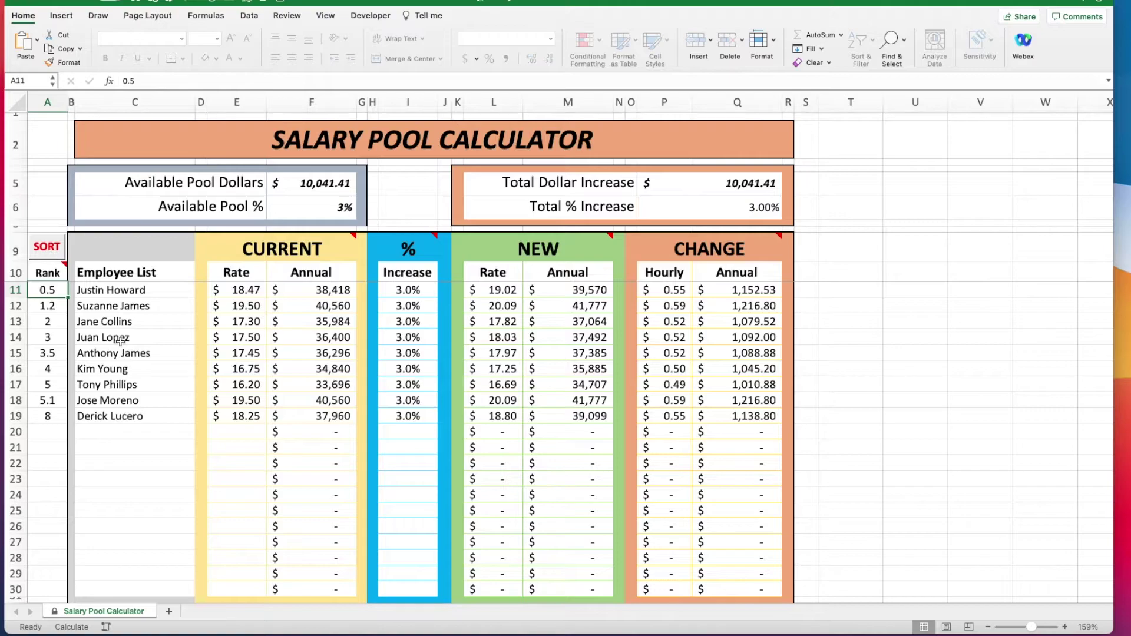
pyautogui.click(121, 449)
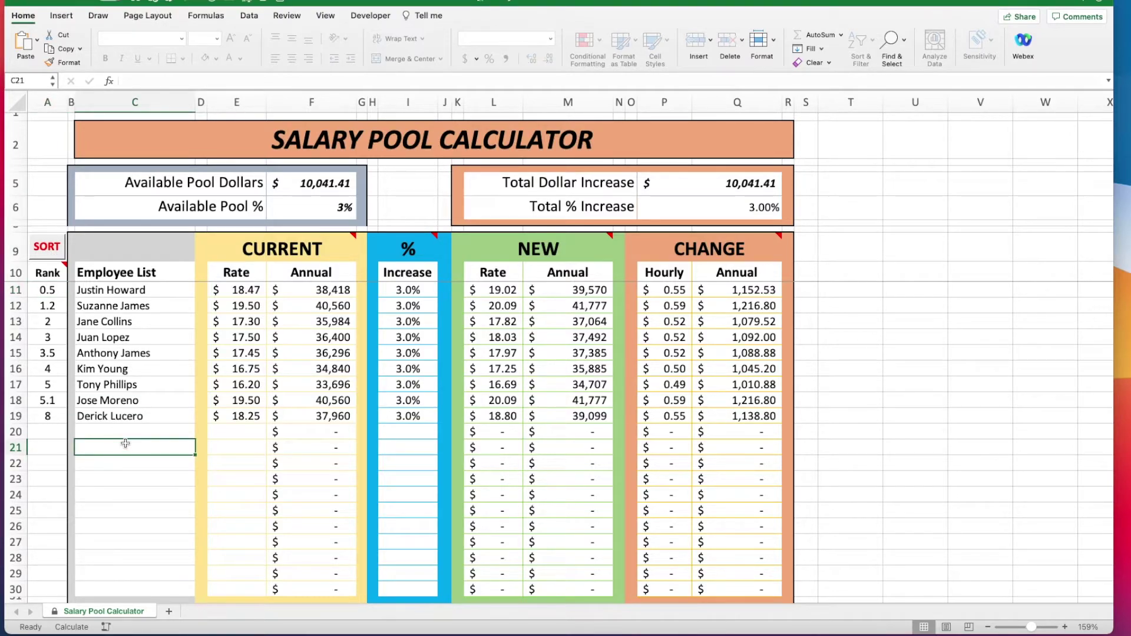
# Set increases in I11:I19 to 4.5%, 4%, 4%, 3%, 3%, 2%, 2%, 2%, 2%.
pyautogui.click(414, 289)
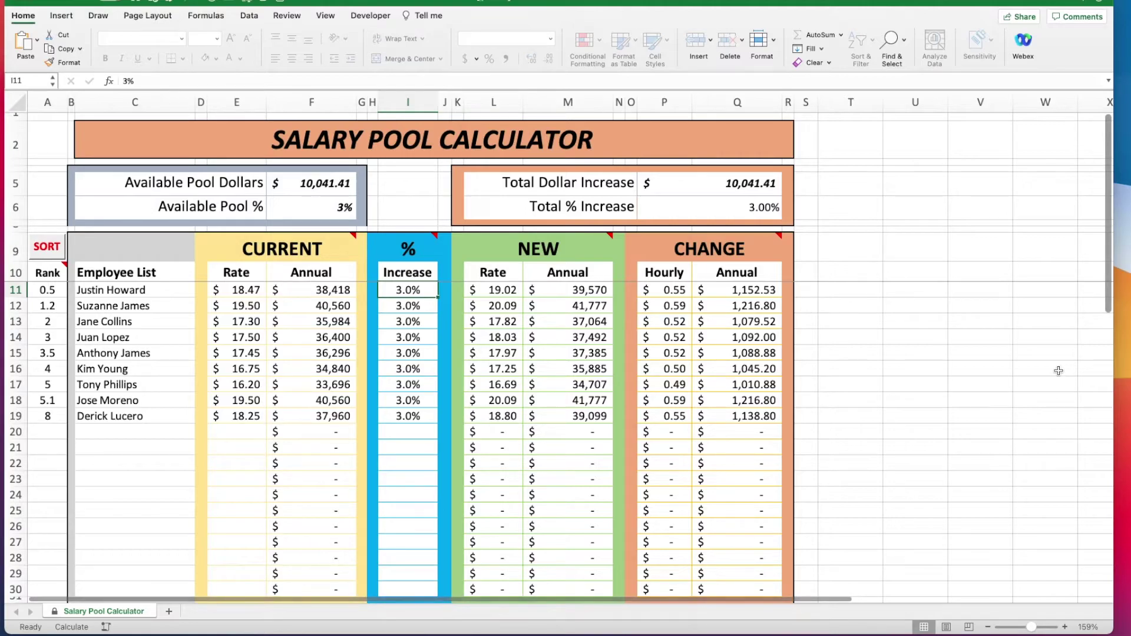
pyautogui.write('4')
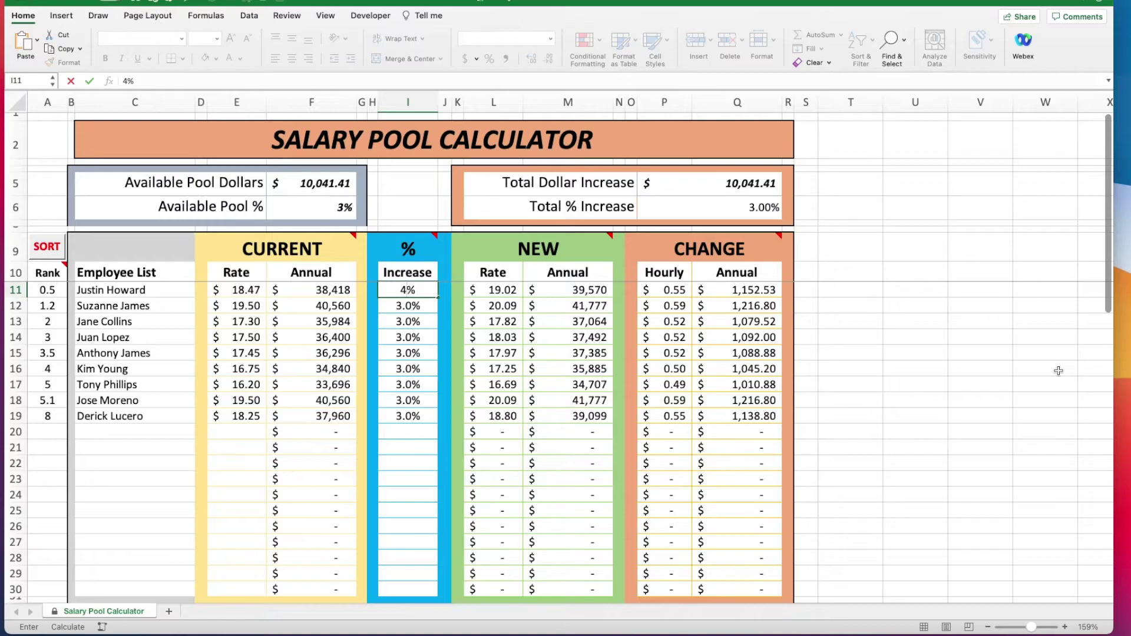
pyautogui.write('.5')
pyautogui.press('Return')
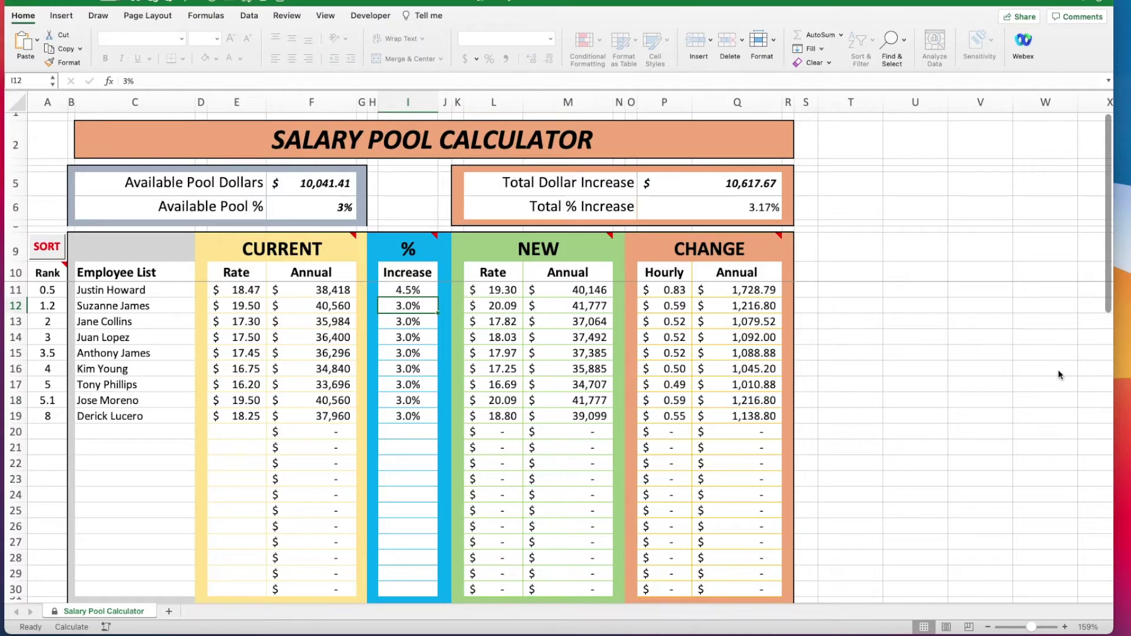
pyautogui.write('4')
pyautogui.press('Return')
pyautogui.write('4')
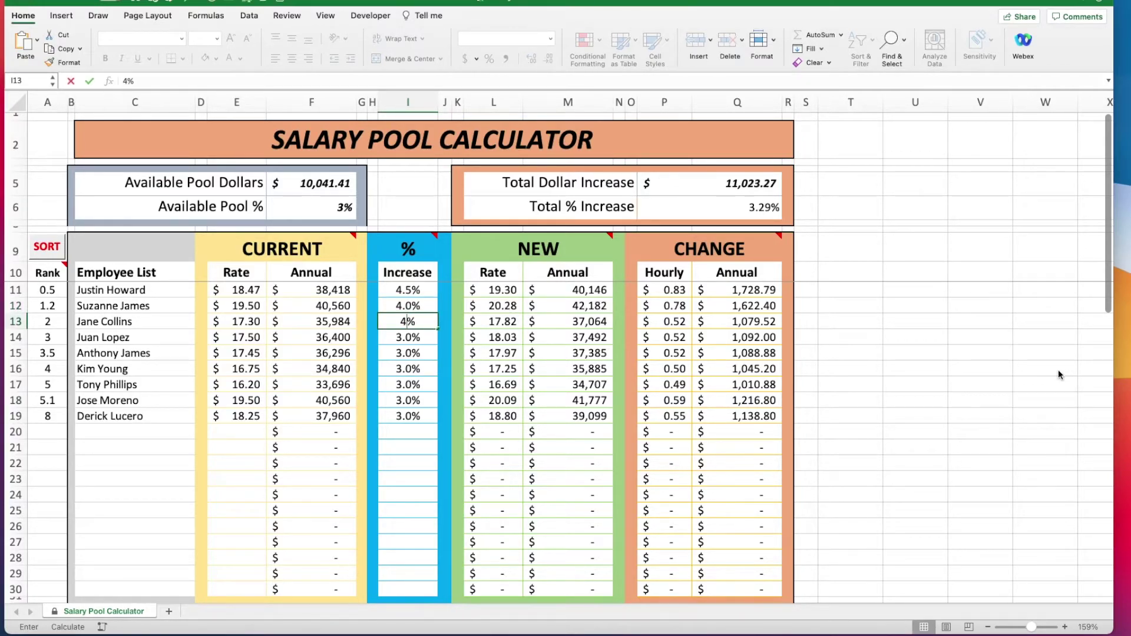
pyautogui.press('Return')
pyautogui.write('3')
pyautogui.press('Return')
pyautogui.write('3')
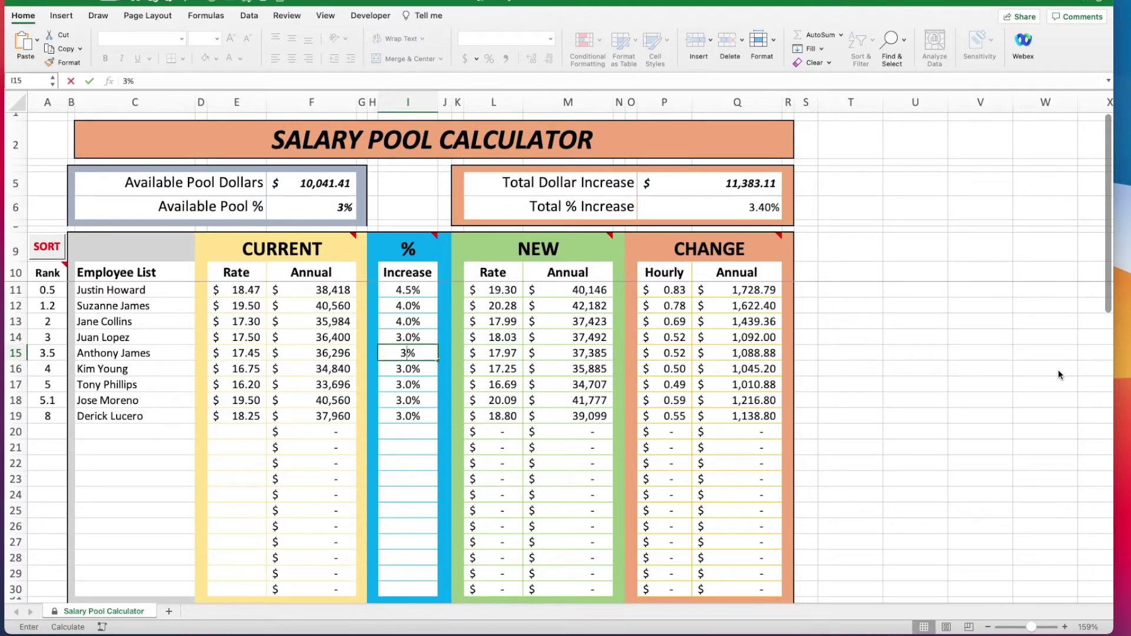
pyautogui.press('Return')
pyautogui.write('2')
pyautogui.press('Return')
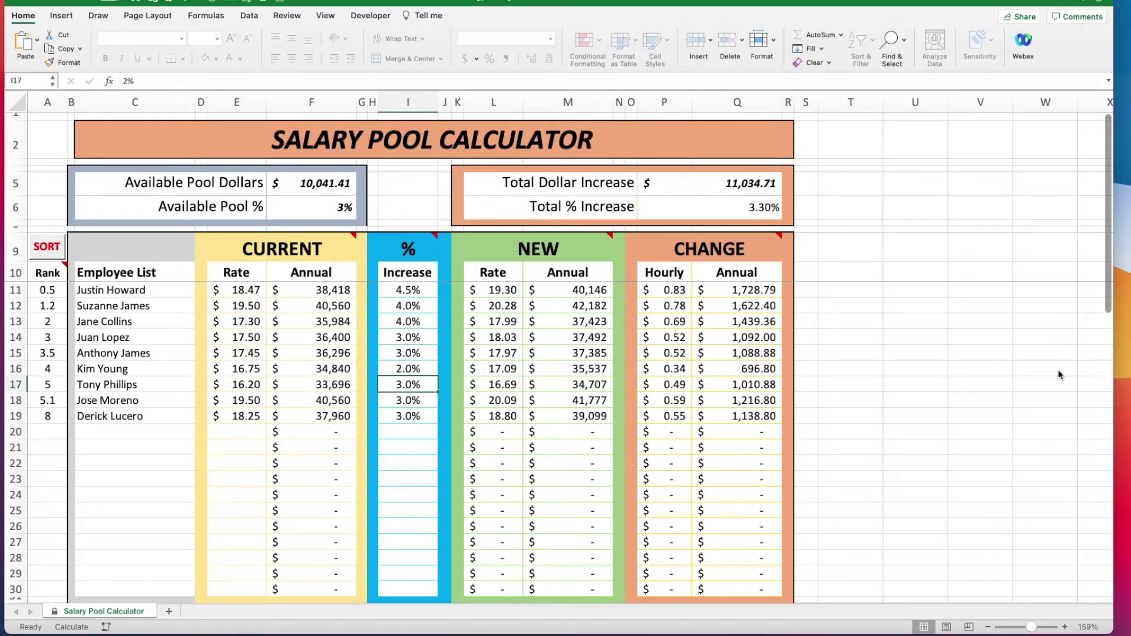
pyautogui.write('2')
pyautogui.press('Return')
pyautogui.write('2')
pyautogui.press('Return')
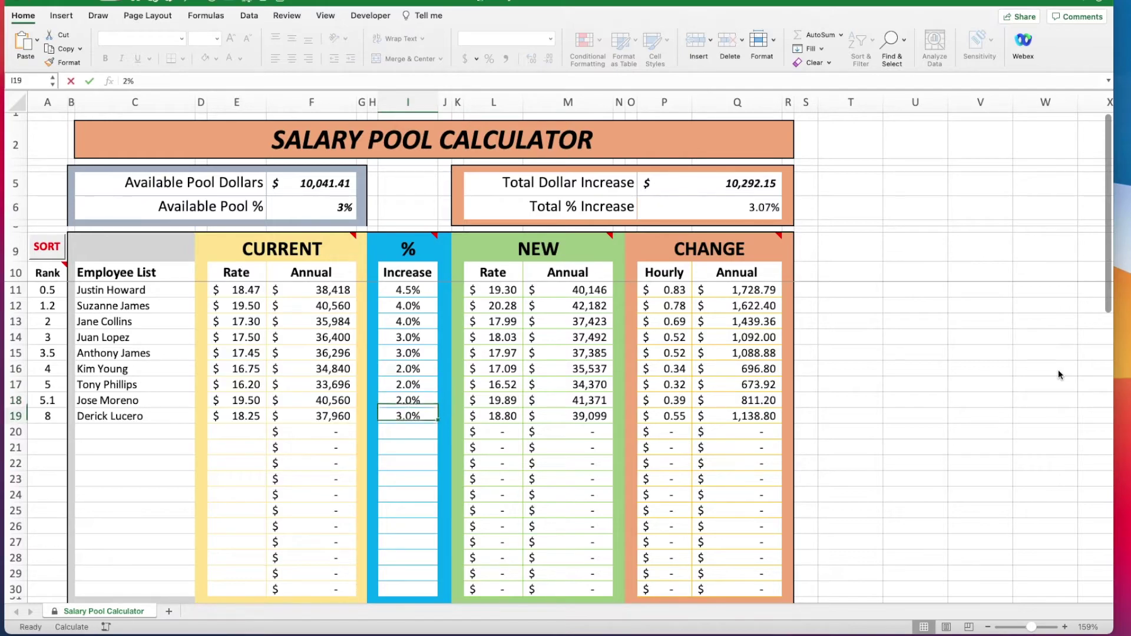
pyautogui.write('2')
pyautogui.press('Return')
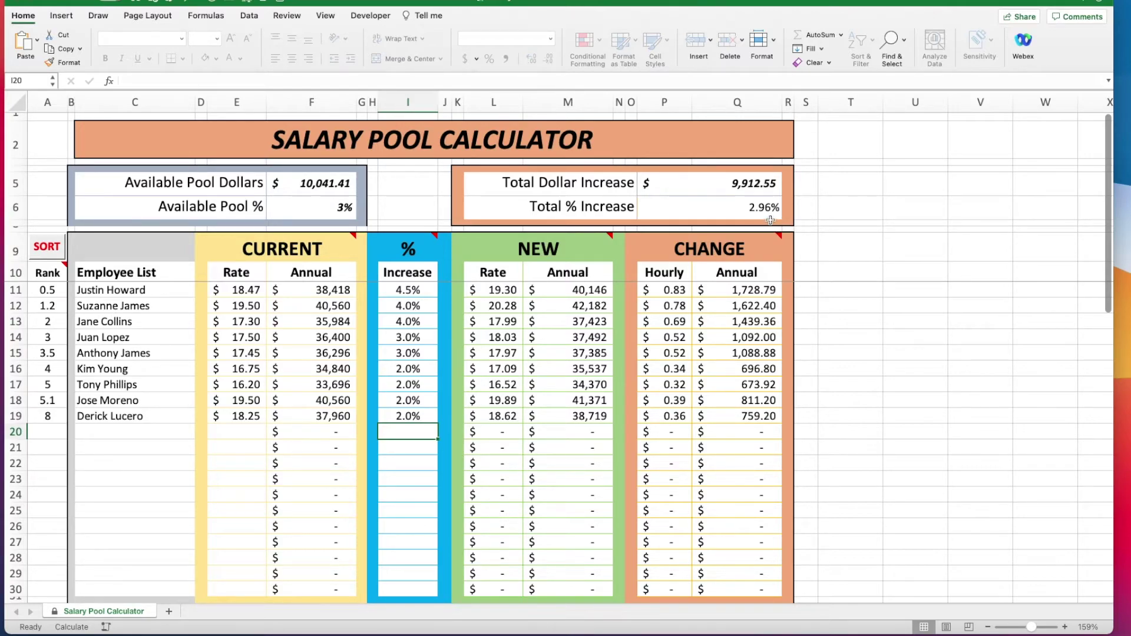
# Change the increases in I17, I14, I16 and I18 to 1.5%, 3.5%, 2.5% and 1.75%.
pyautogui.click(417, 384)
pyautogui.write('1.5')
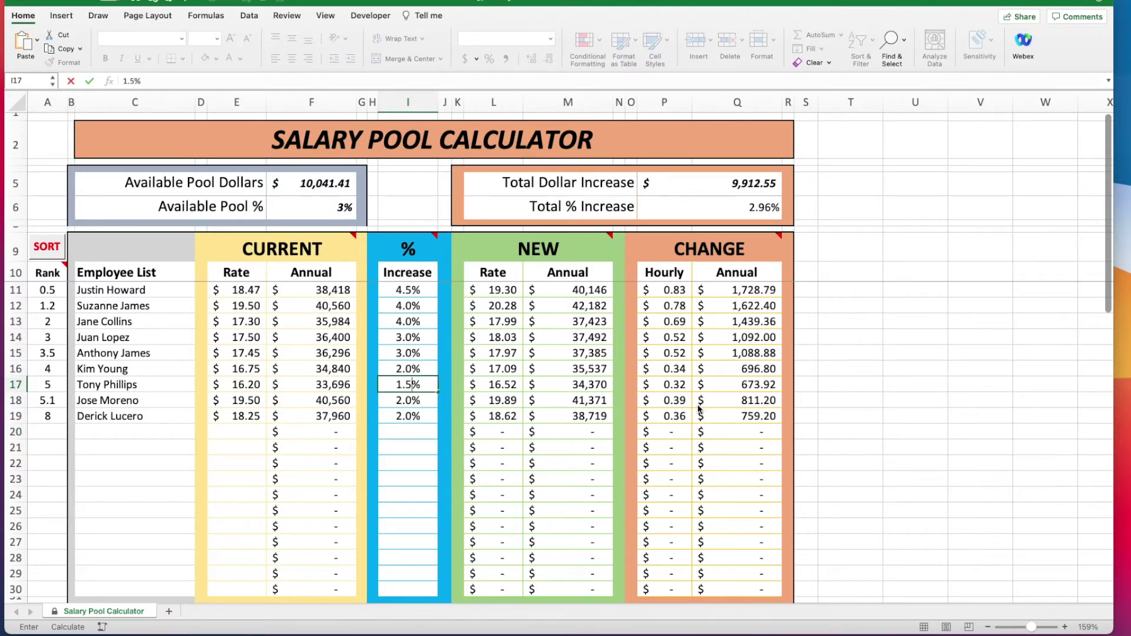
pyautogui.press('Return')
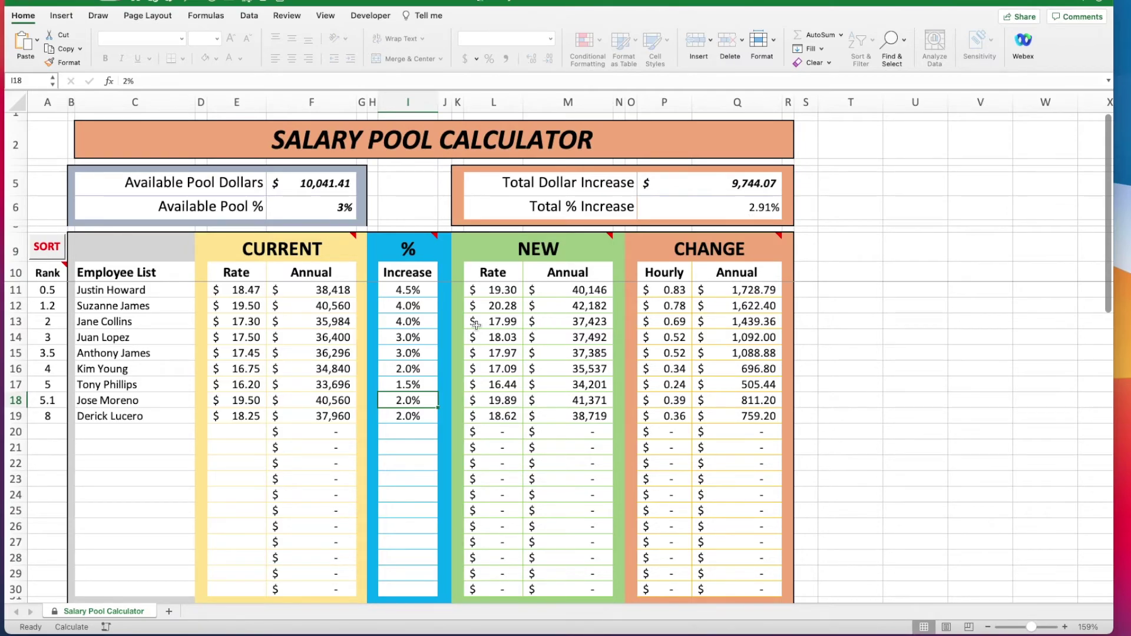
pyautogui.click(408, 337)
pyautogui.write('3.5')
pyautogui.press('Return')
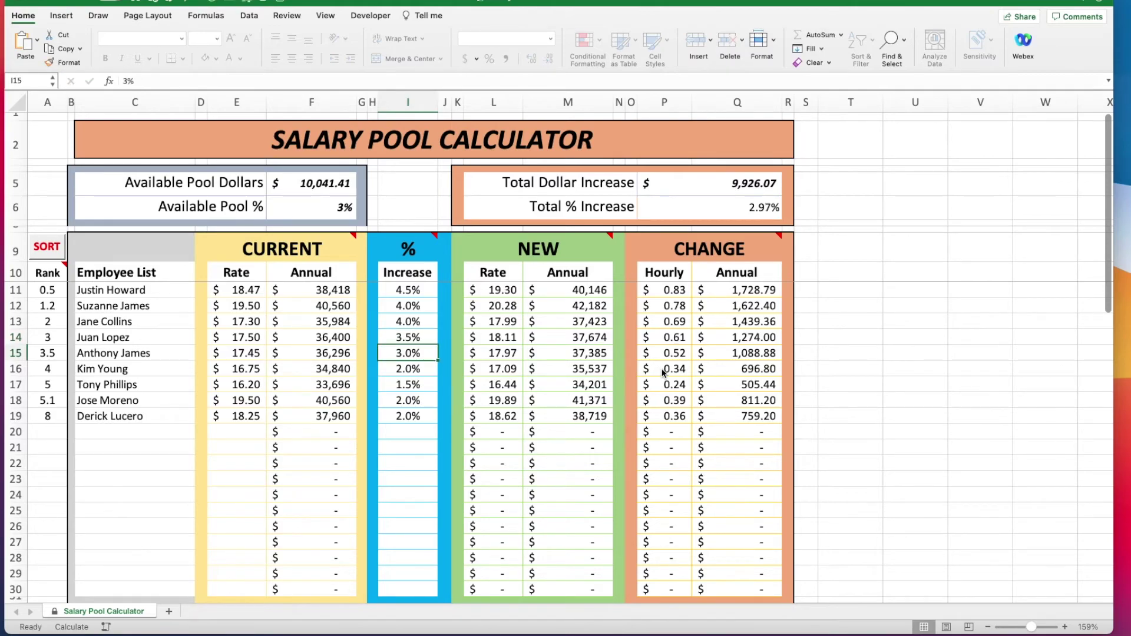
pyautogui.click(416, 371)
pyautogui.write('2.5')
pyautogui.press('Return')
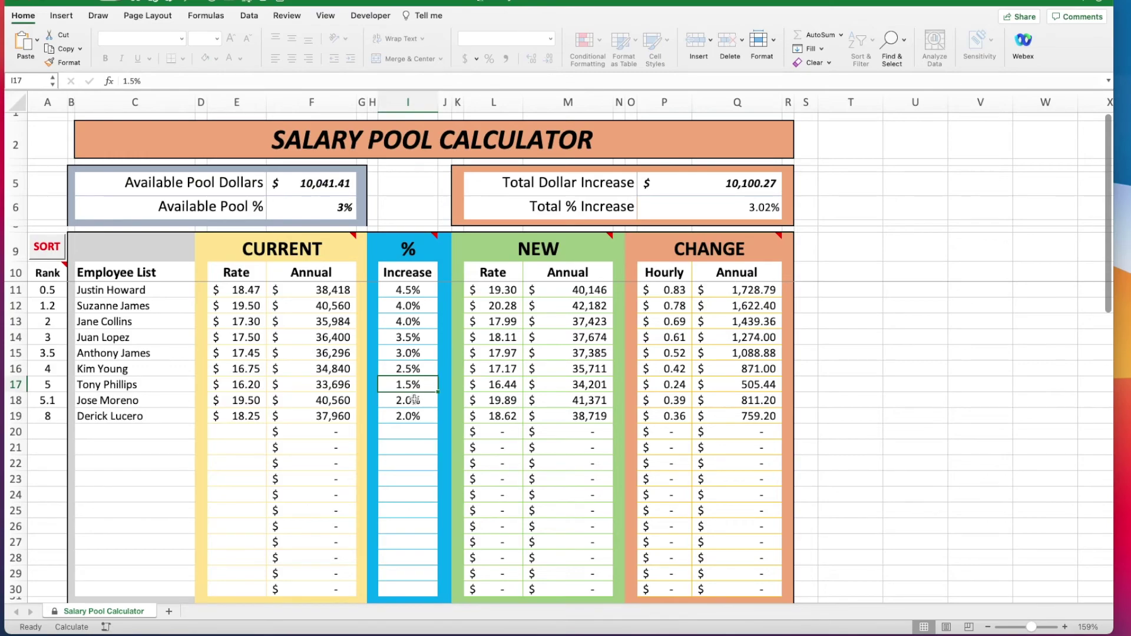
pyautogui.click(417, 401)
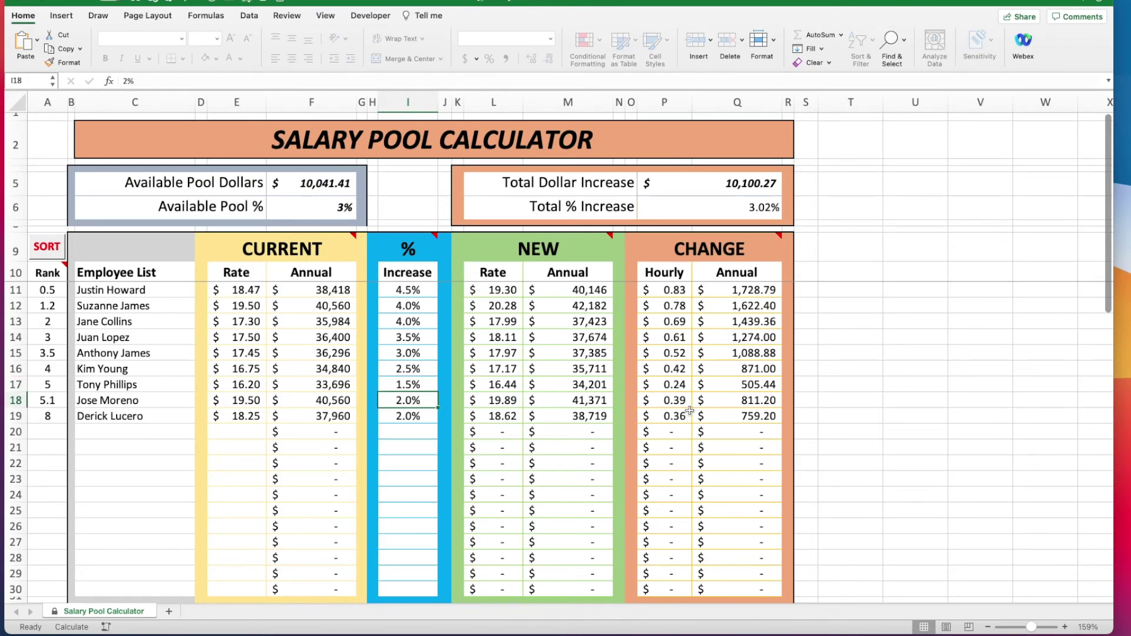
pyautogui.write('1.75')
pyautogui.press('Return')
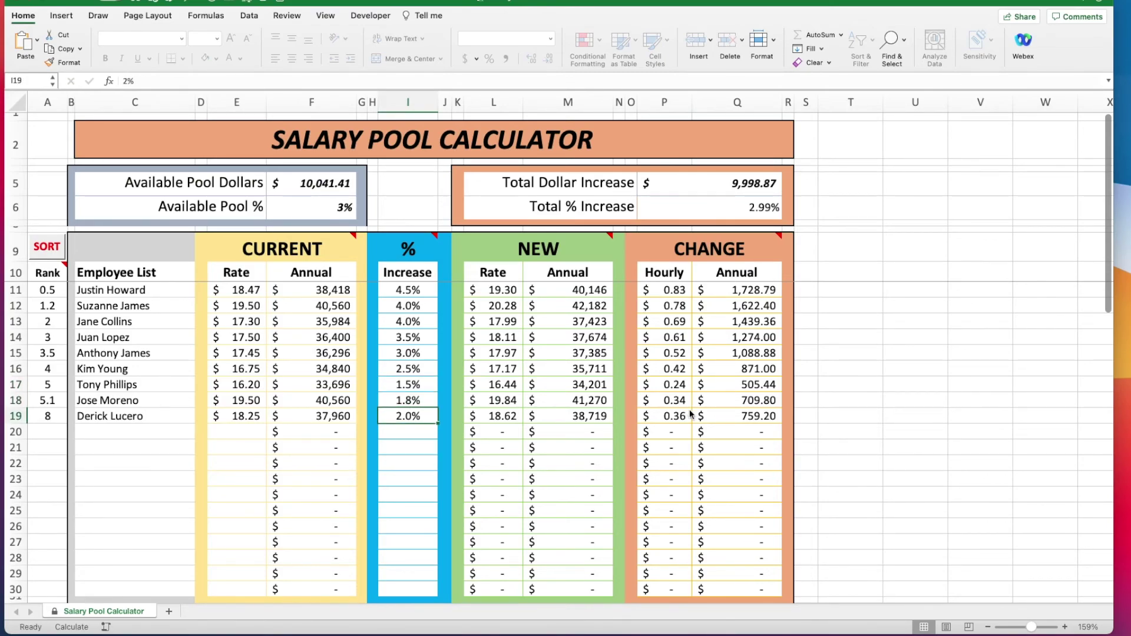